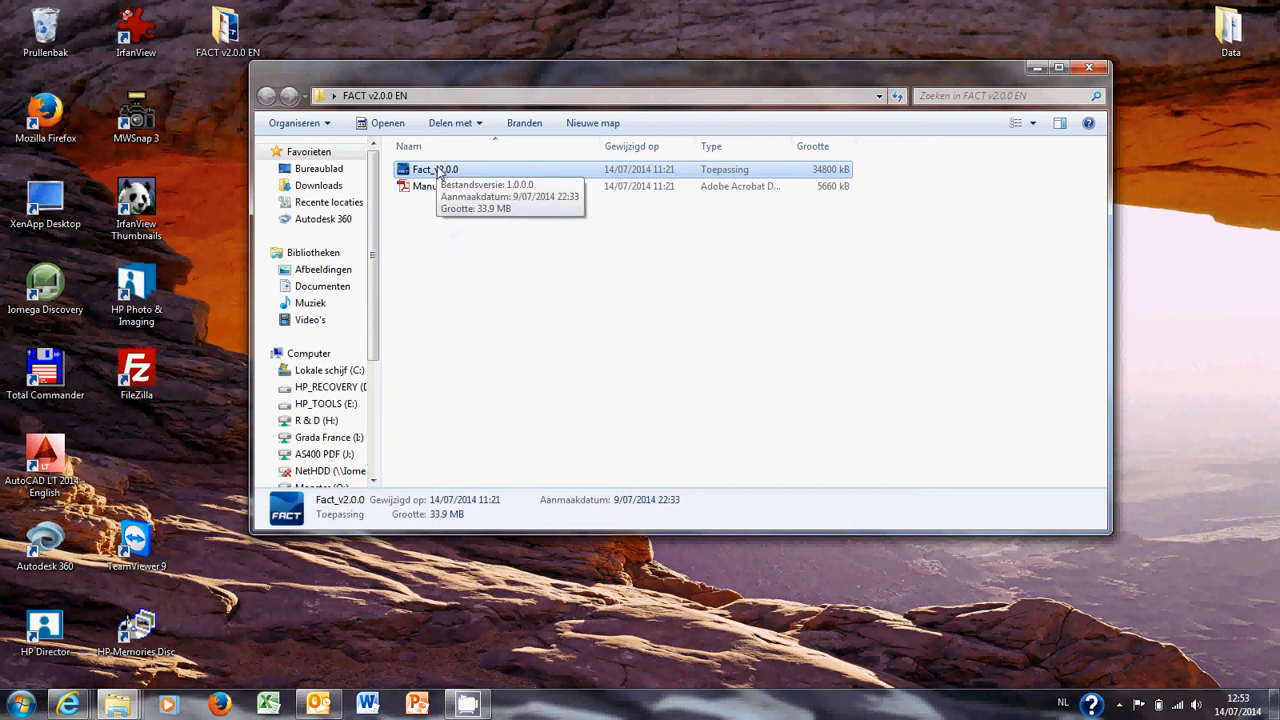
Launch Fact_v2.0.0 and set English as the required program language
double_click(437, 172)
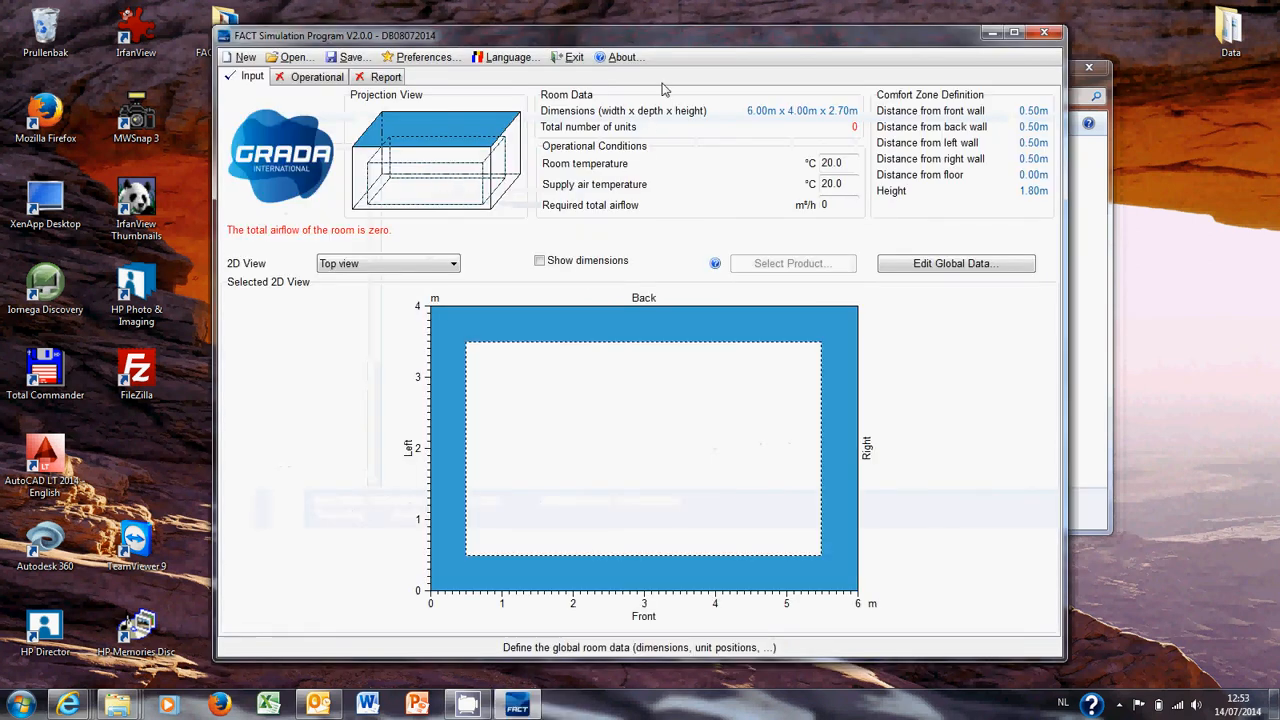
left_click_drag(642, 37, 644, 34)
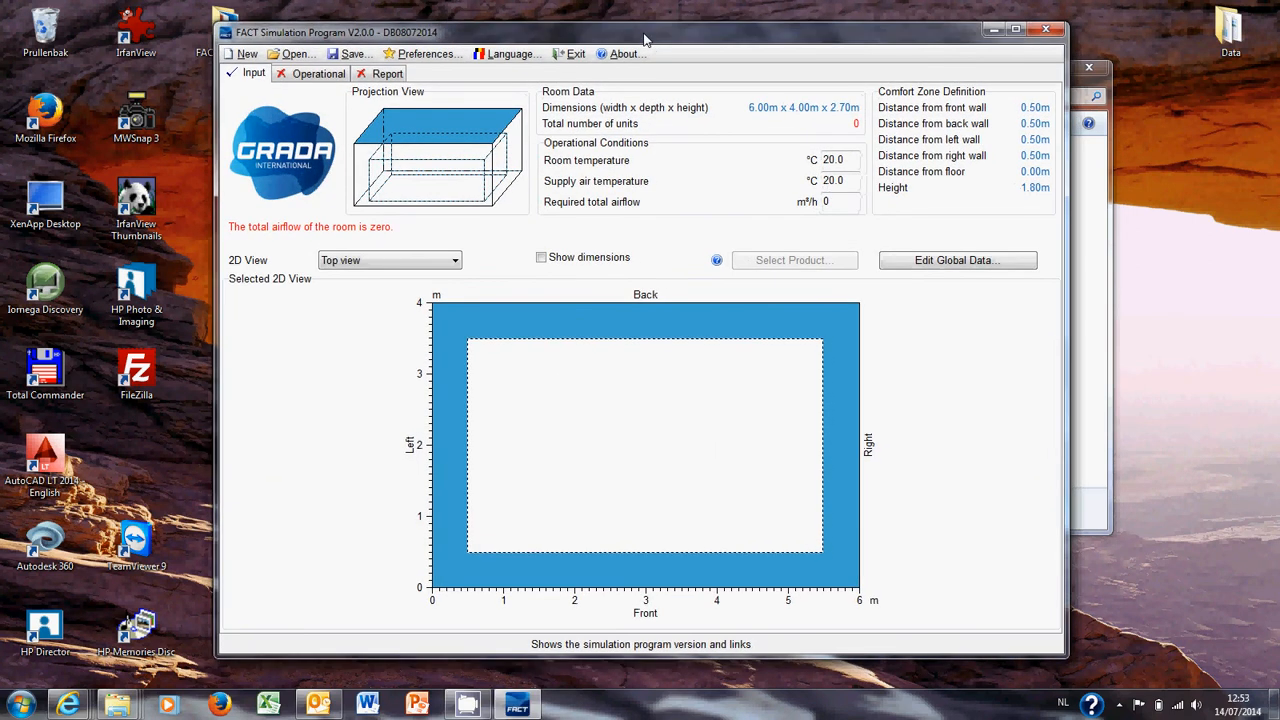
left_click(510, 54)
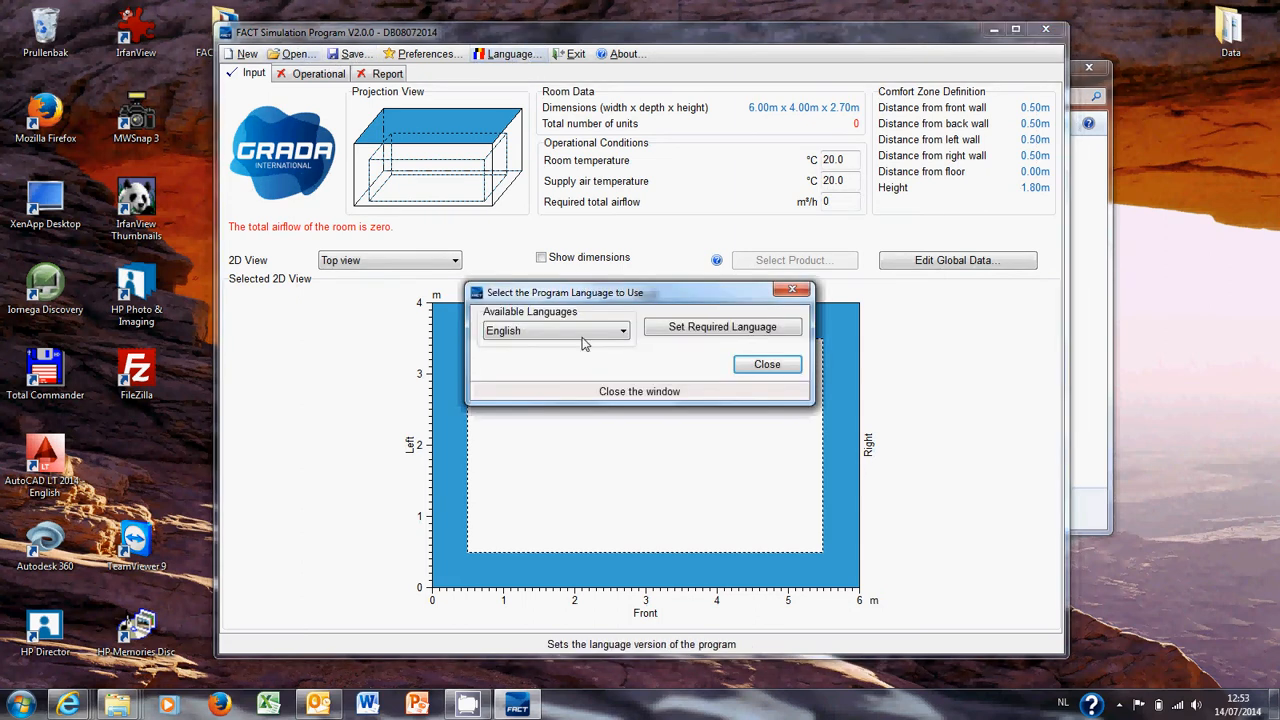
left_click(624, 332)
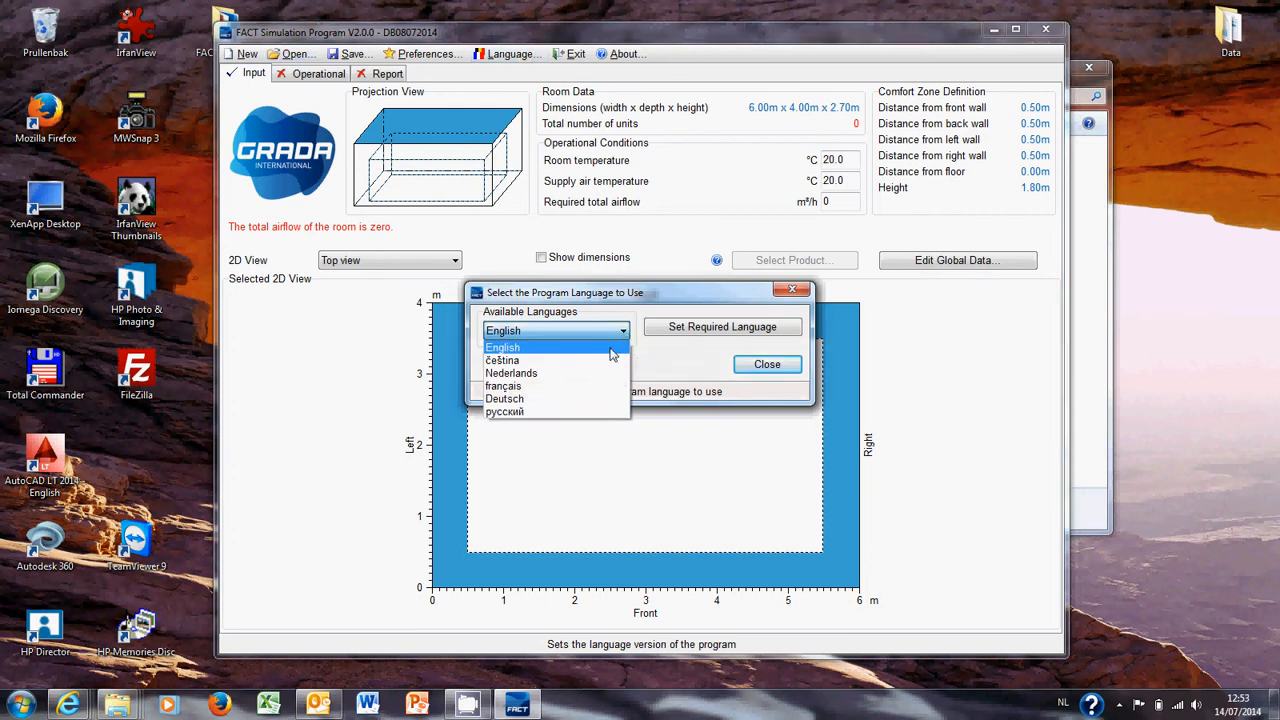
left_click(611, 350)
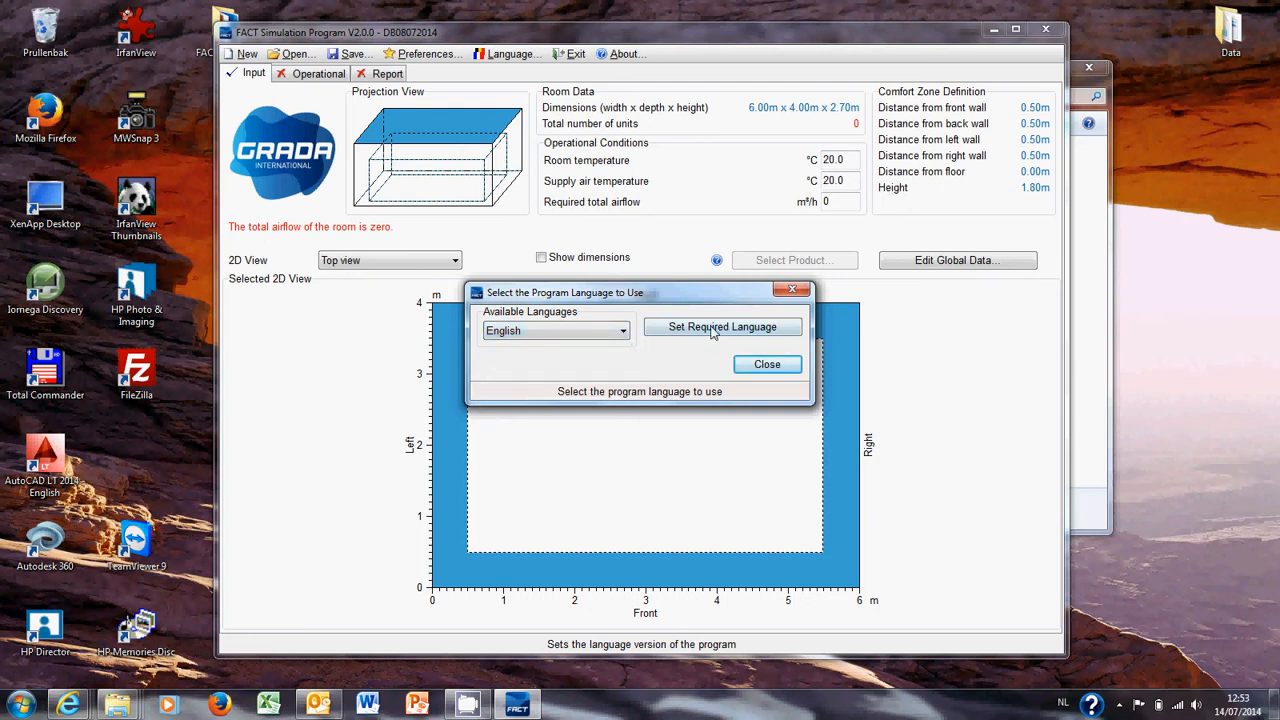
left_click(713, 332)
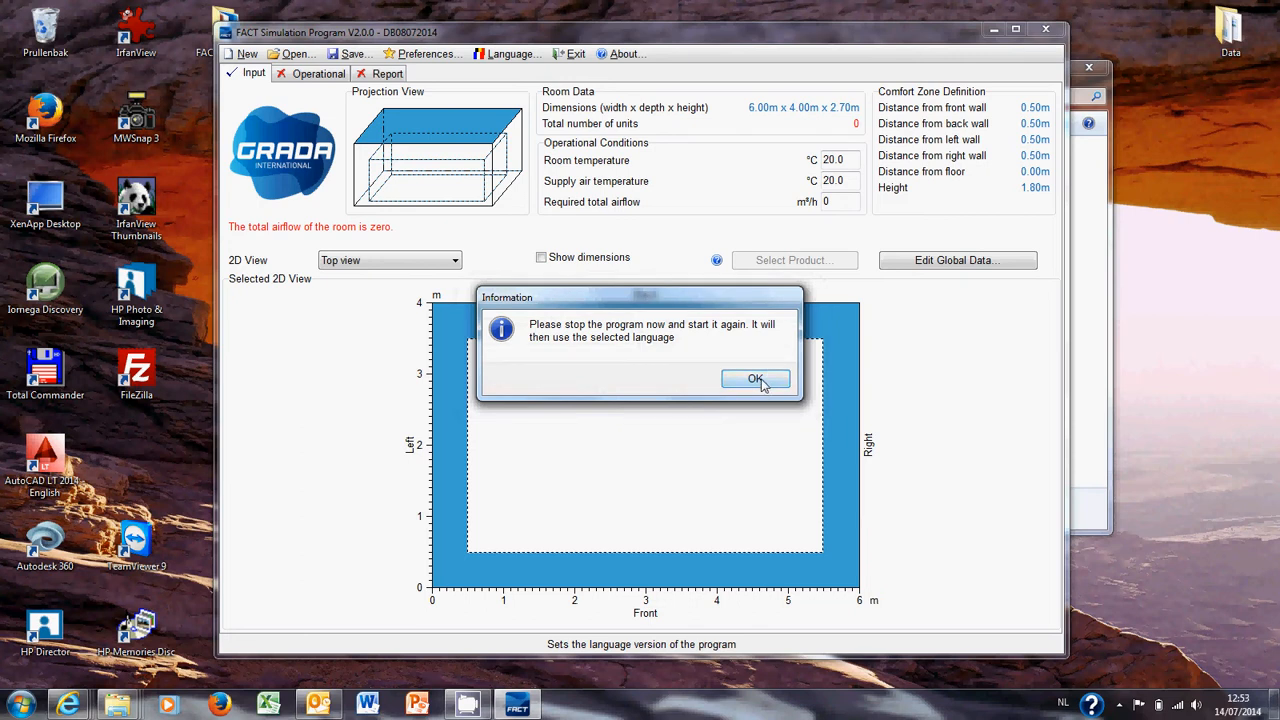
left_click(755, 380)
Exit the simulation program, restart Fact_v2.0.0 and maximize its window
left_click(572, 54)
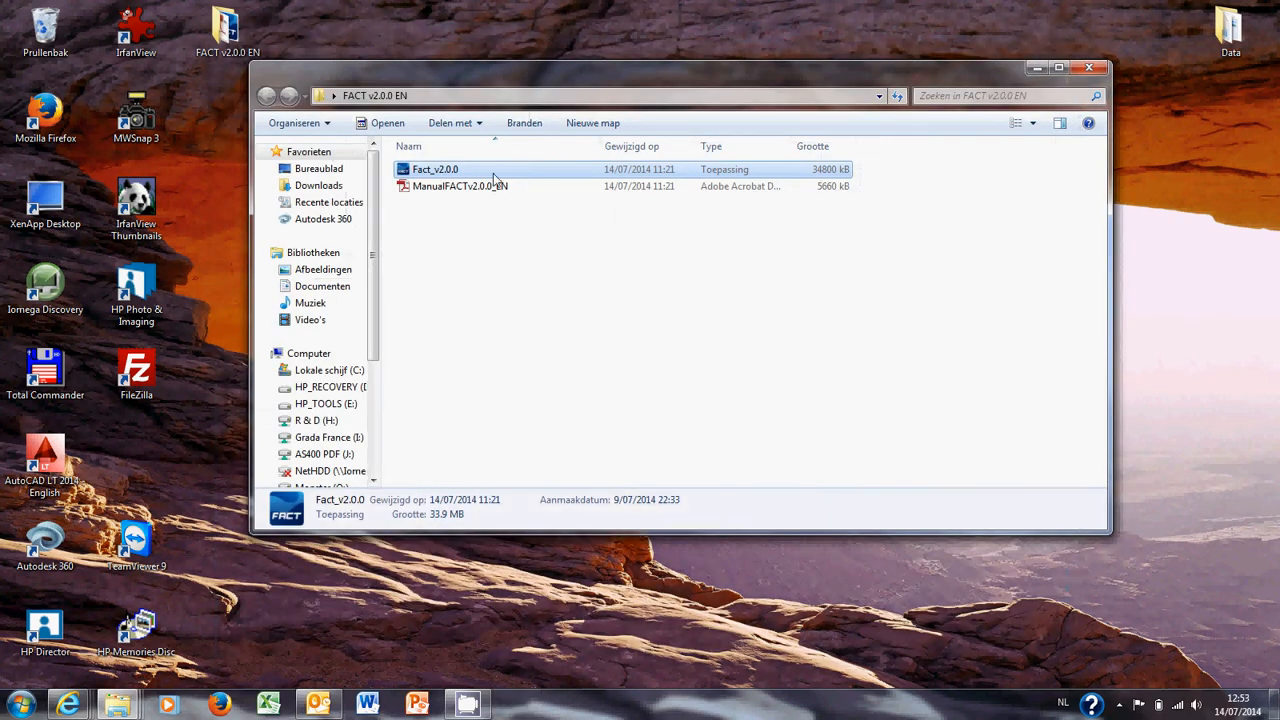
double_click(452, 172)
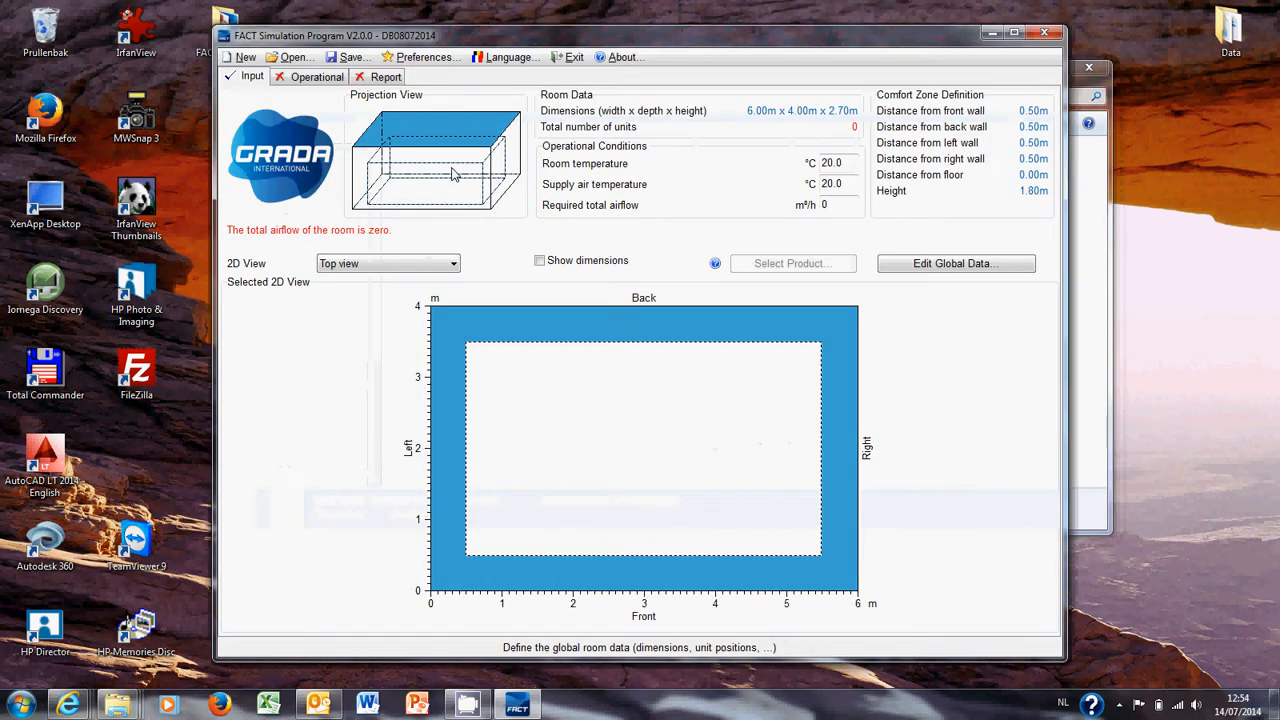
left_click(1014, 34)
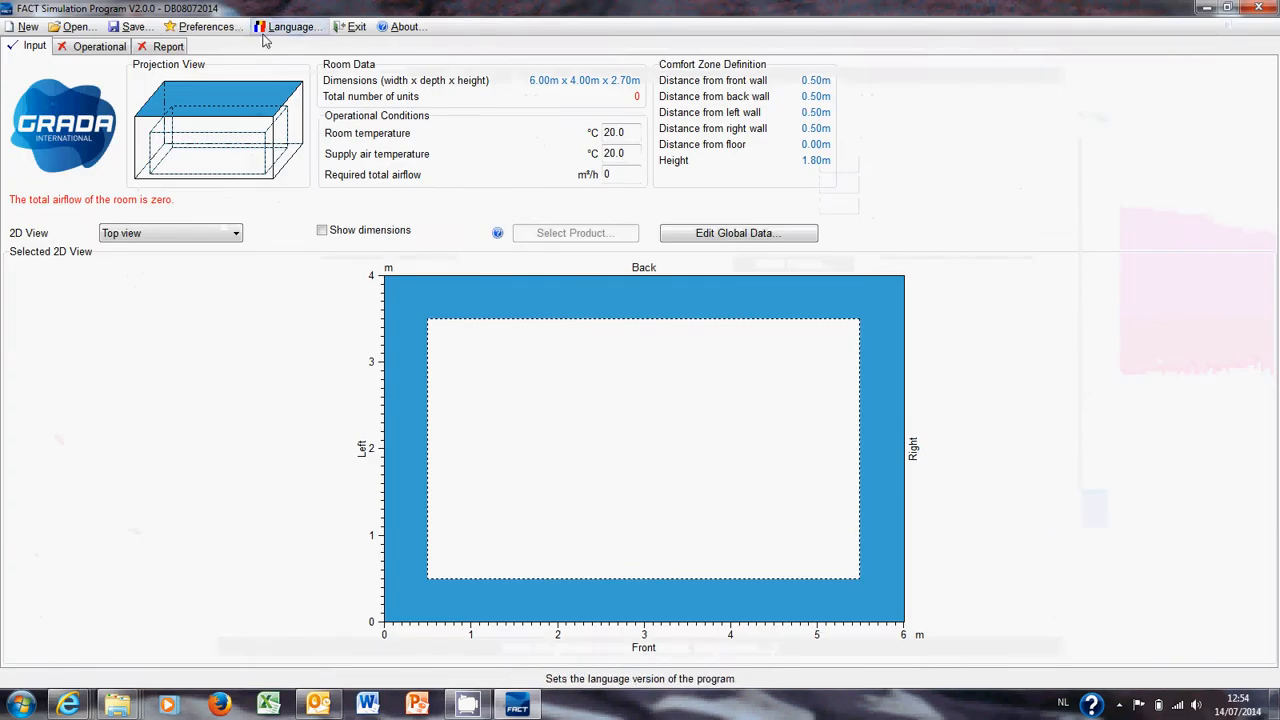
left_click(292, 28)
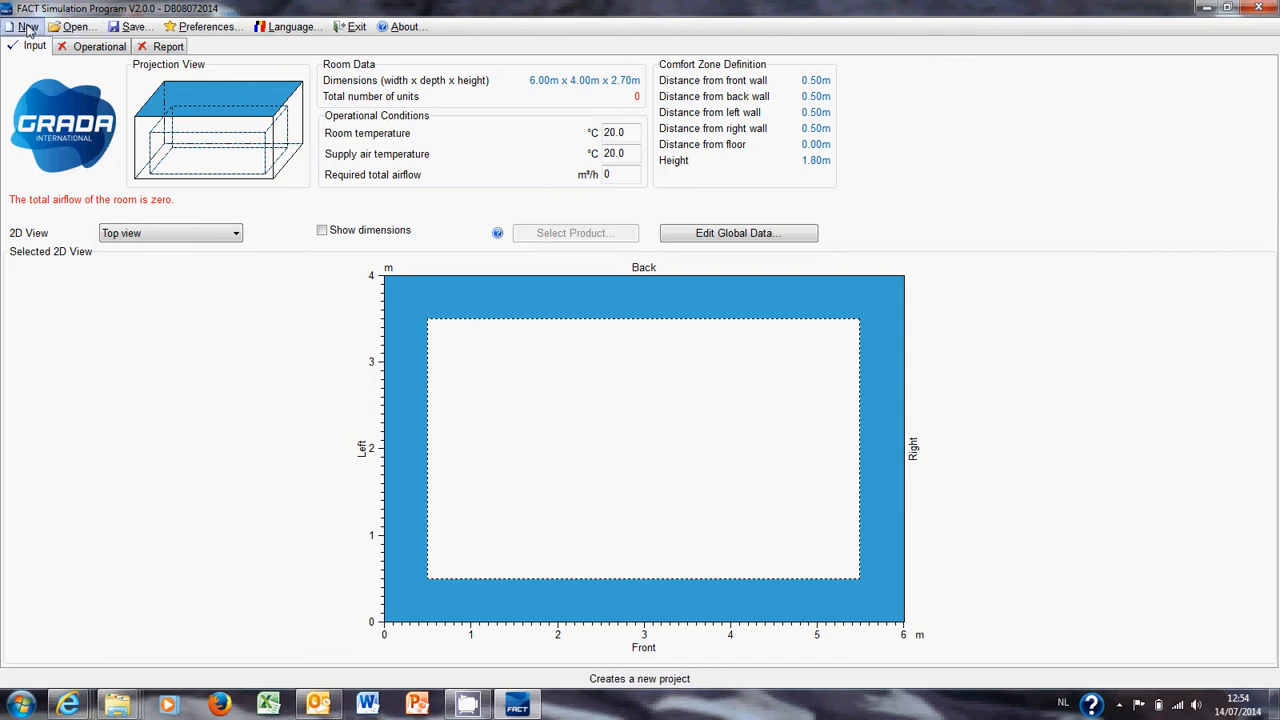
Review the units, colors and extra settings in the program preferences, and accept them as they are
left_click(213, 30)
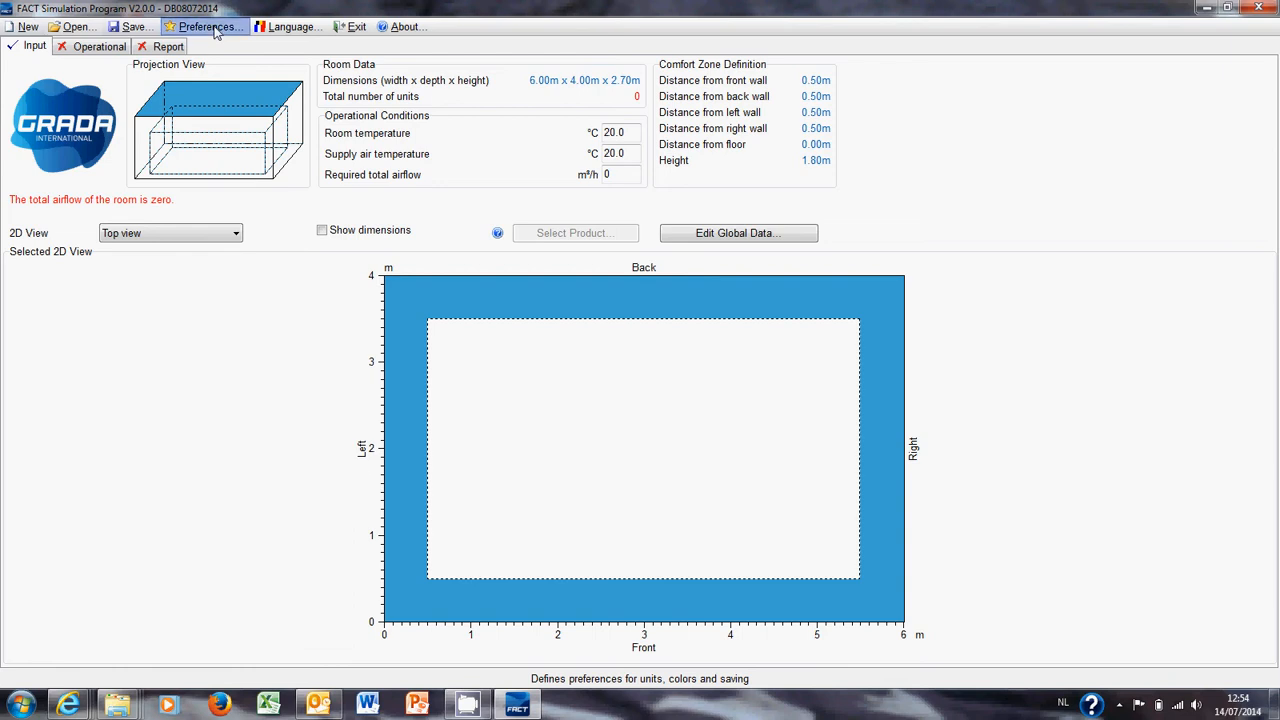
left_click_drag(515, 195, 498, 183)
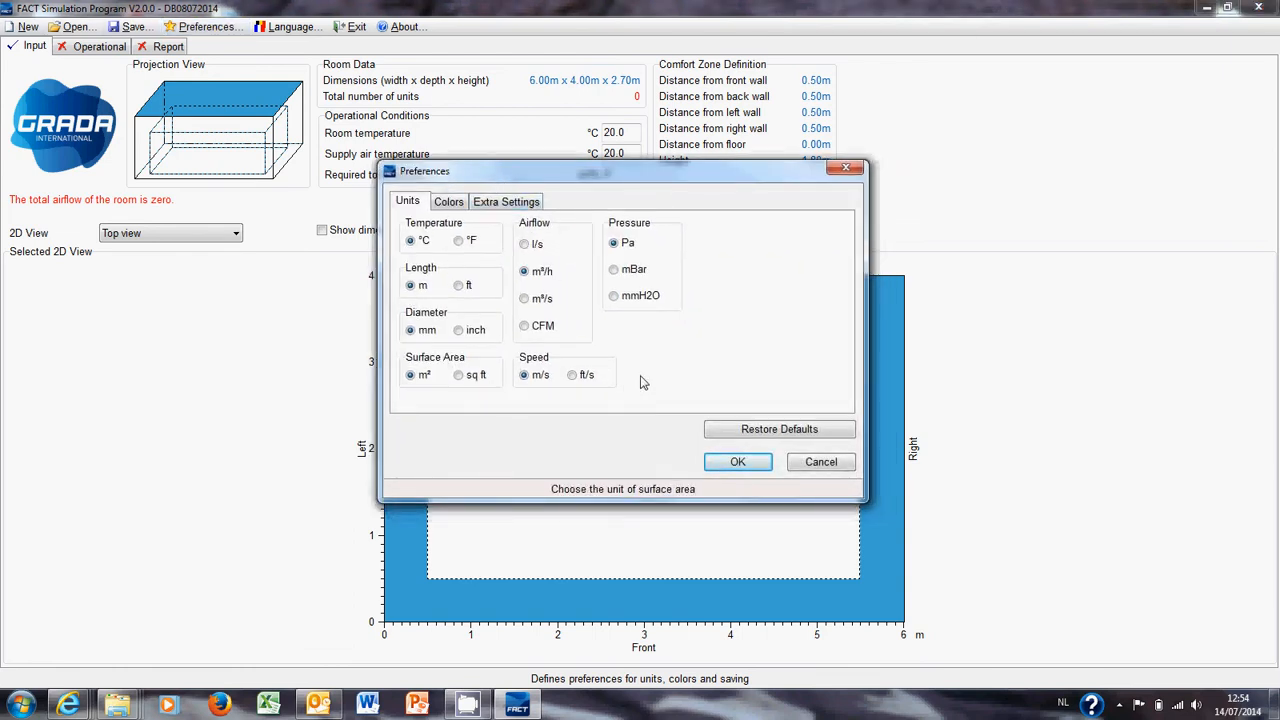
left_click(449, 204)
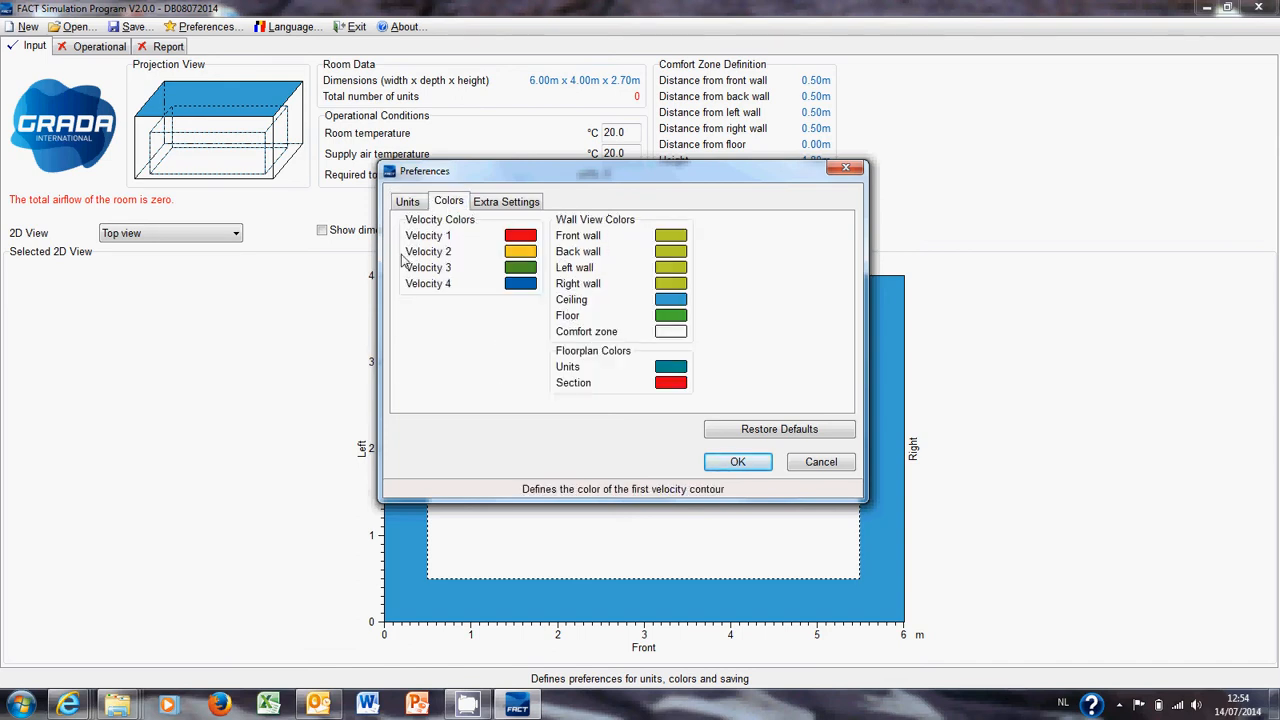
left_click(506, 201)
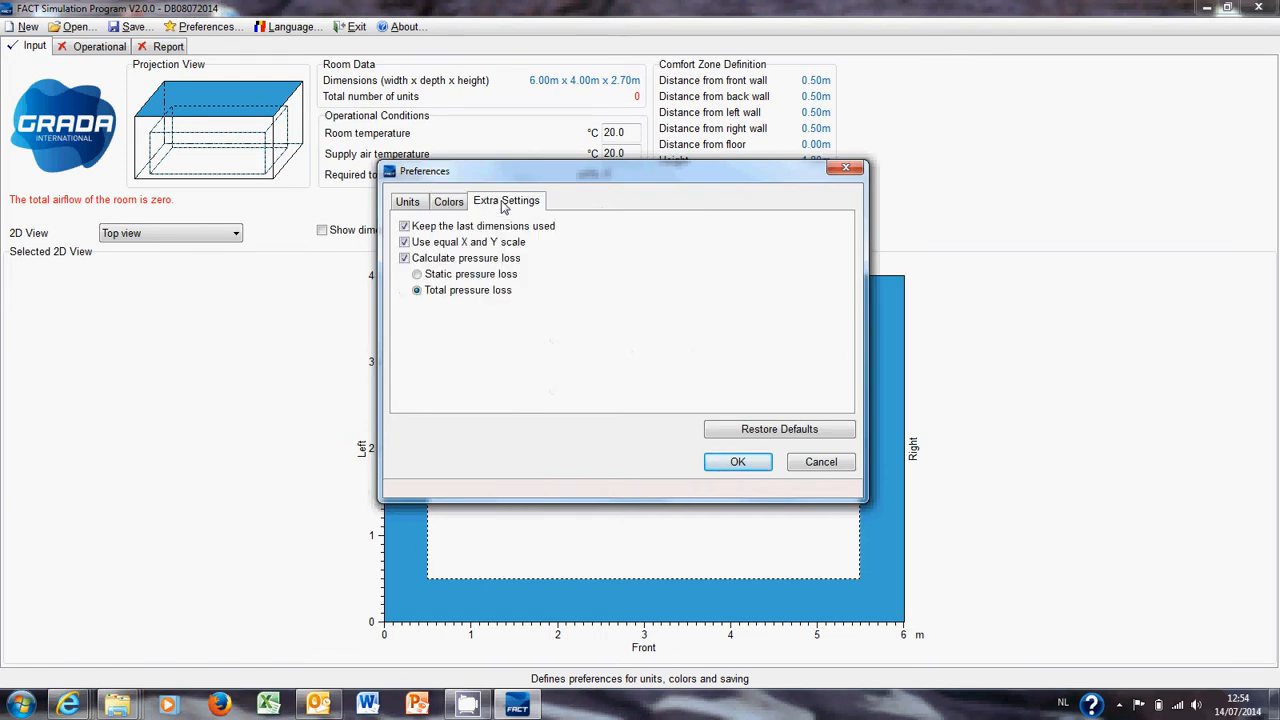
left_click_drag(593, 176, 674, 137)
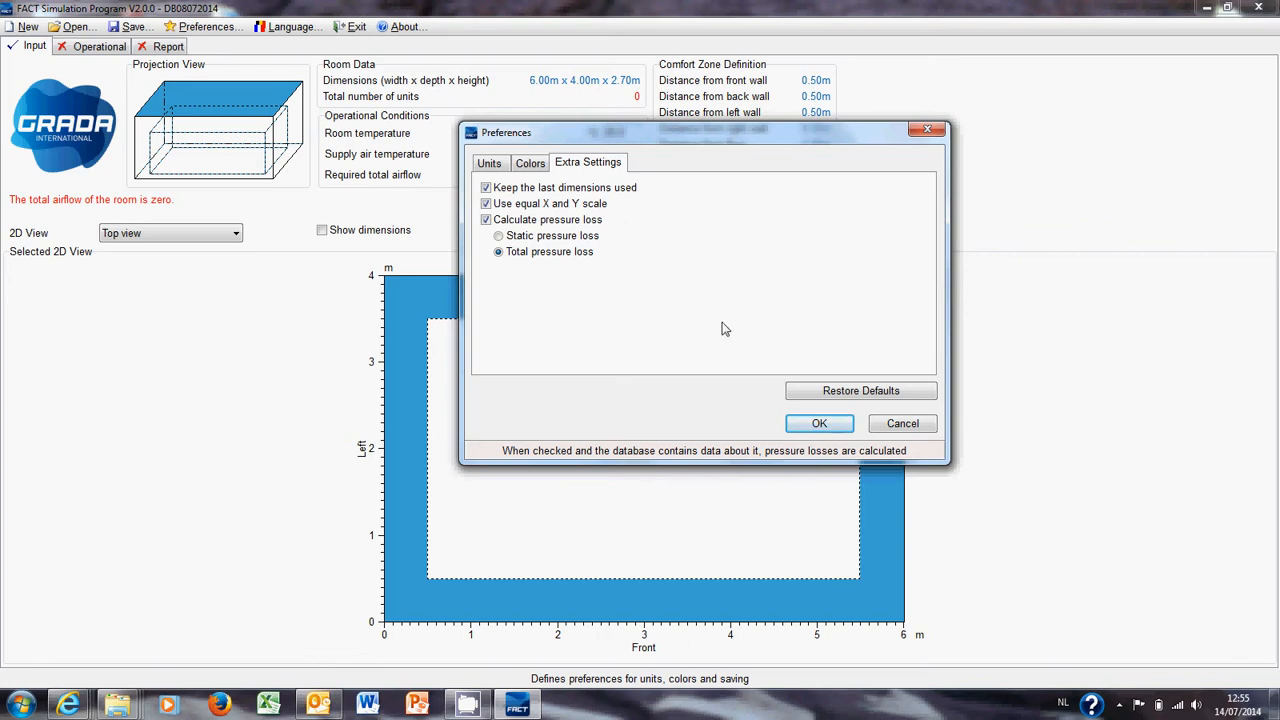
left_click(817, 424)
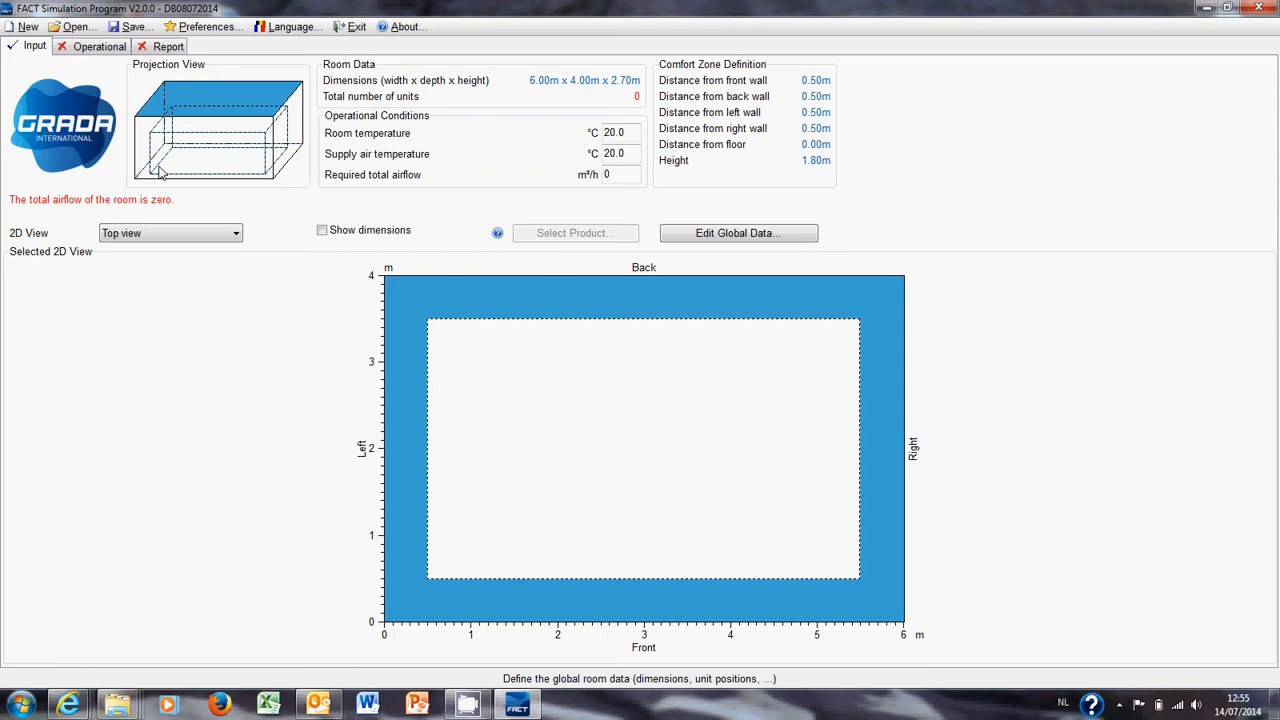
Set the room width to 4 m in the global room data, keeping the default depth and height
left_click(722, 237)
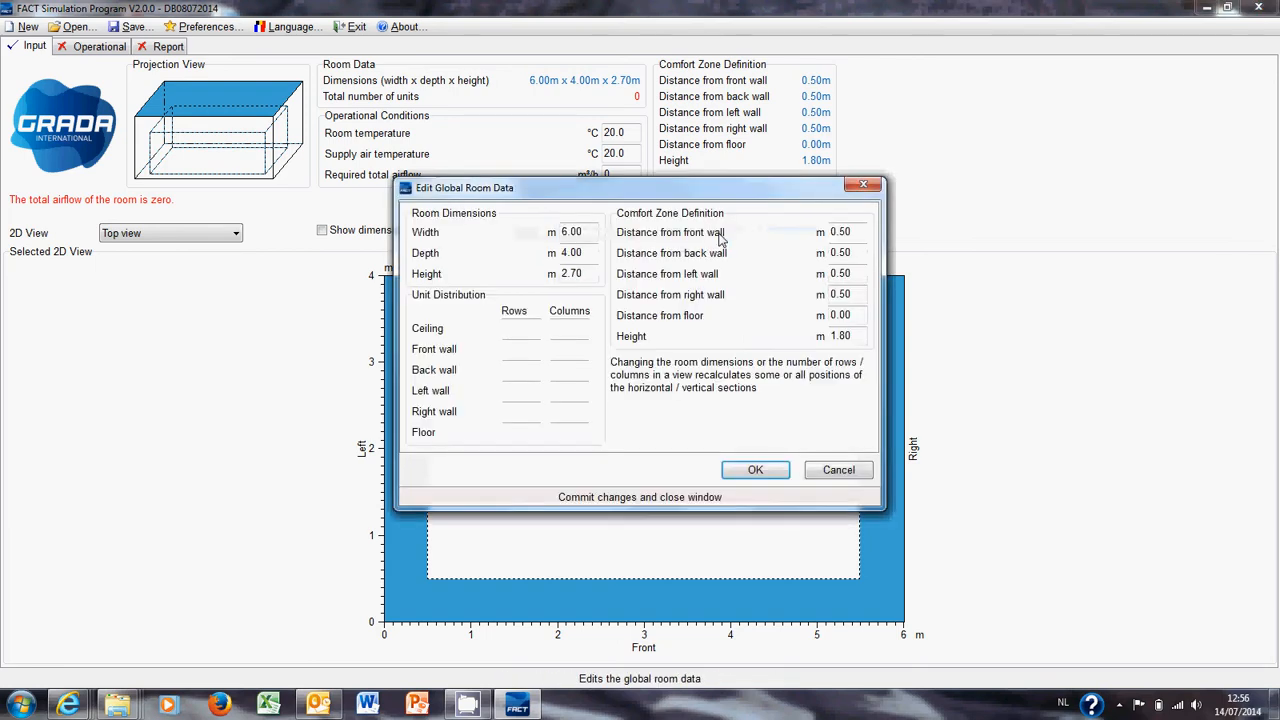
double_click(573, 231)
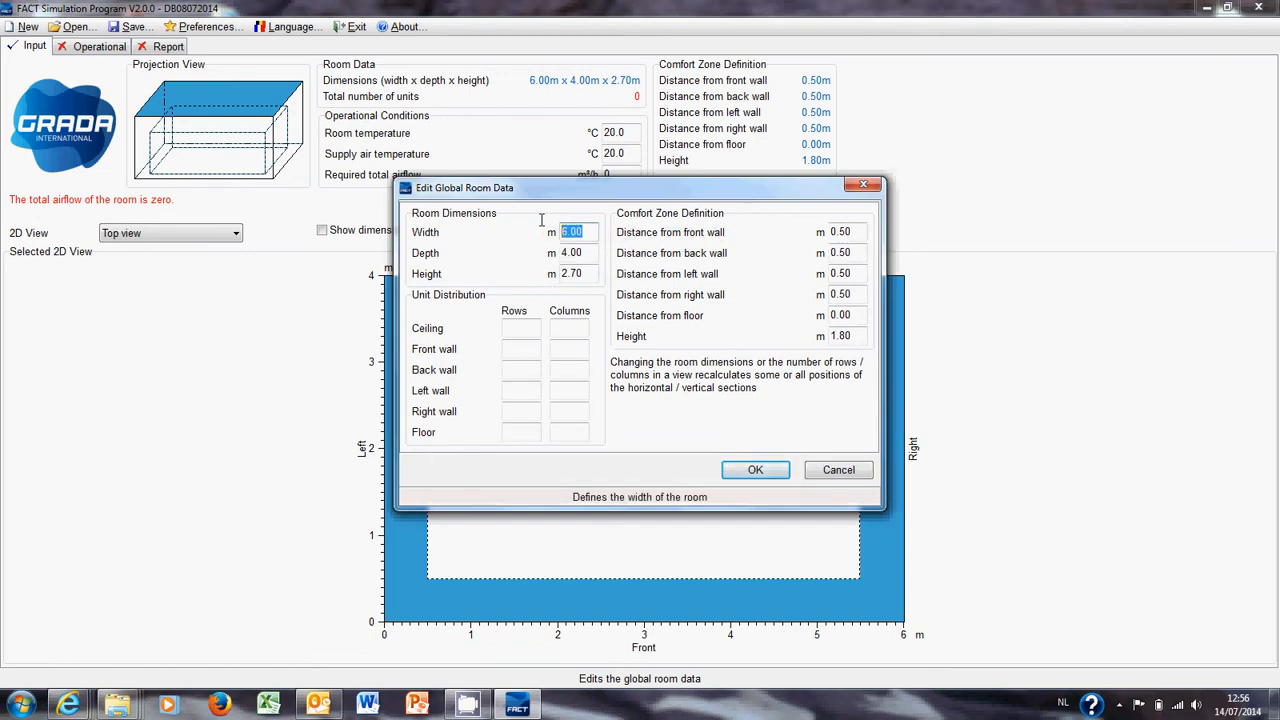
type("4")
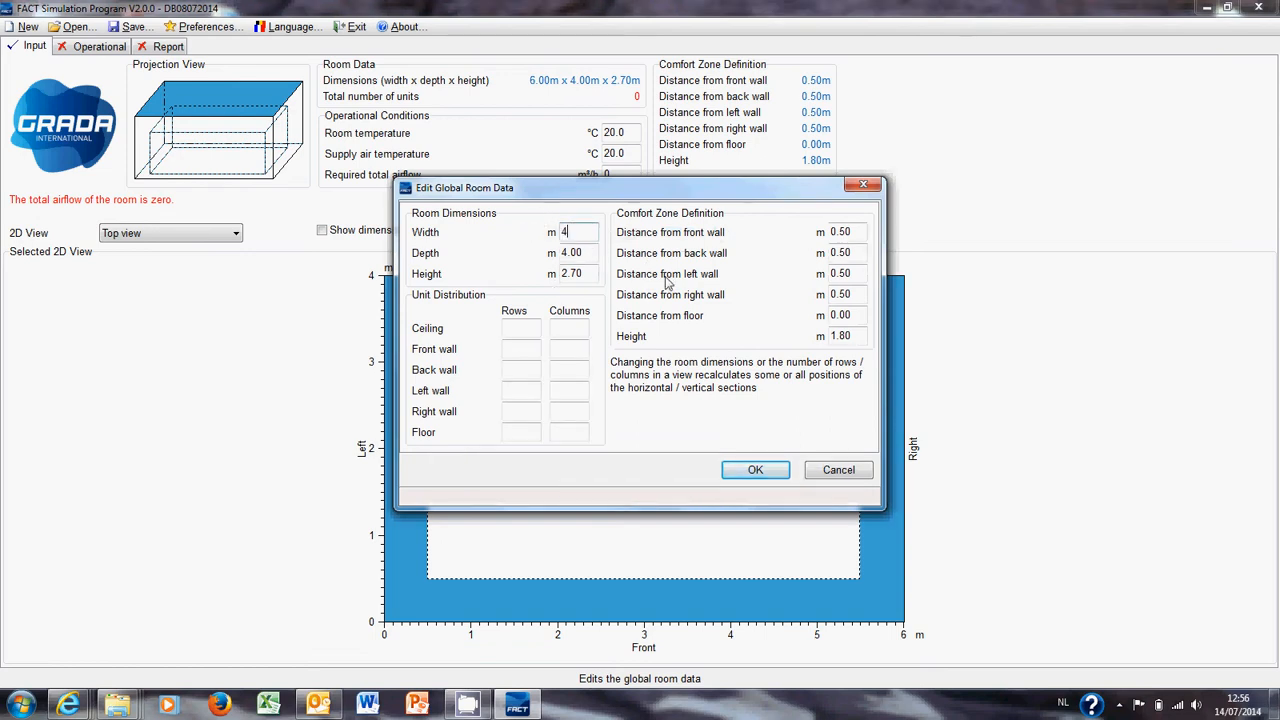
left_click(570, 253)
left_click(589, 274)
Distribute the ceiling units in 1 row and 1 column, and apply the global room data
left_click(516, 328)
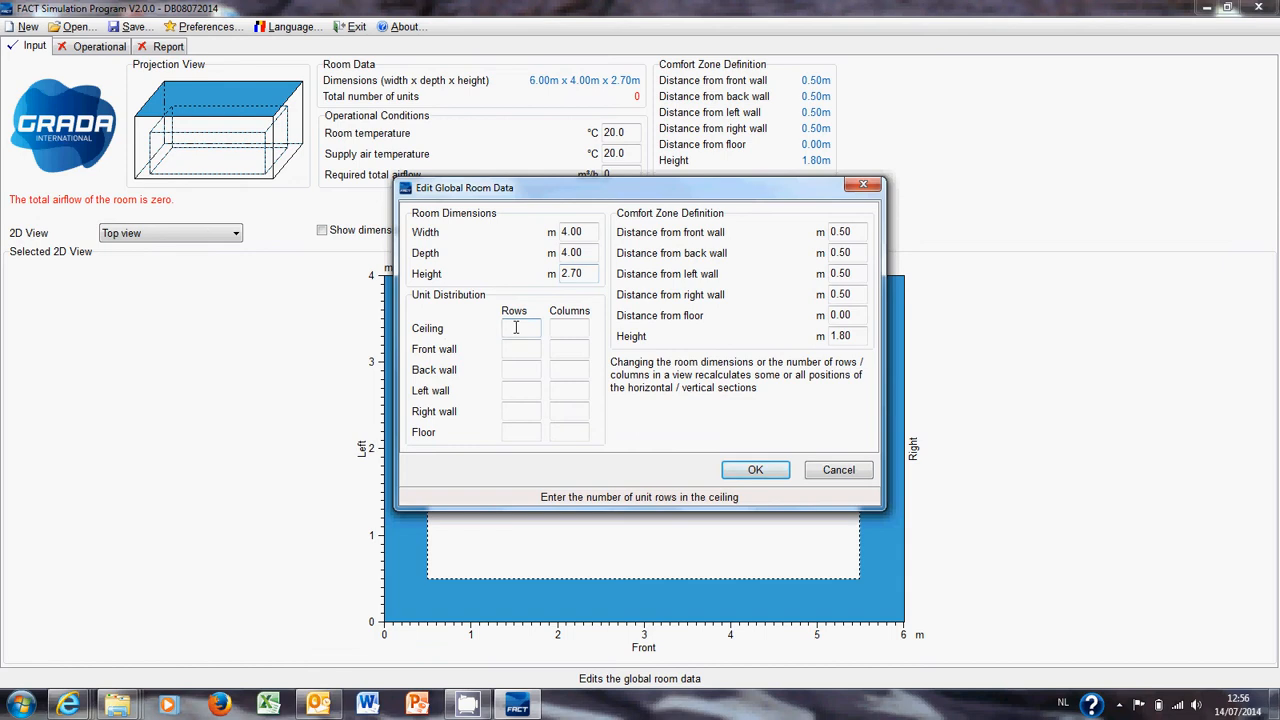
type("1")
left_click(563, 328)
type("1")
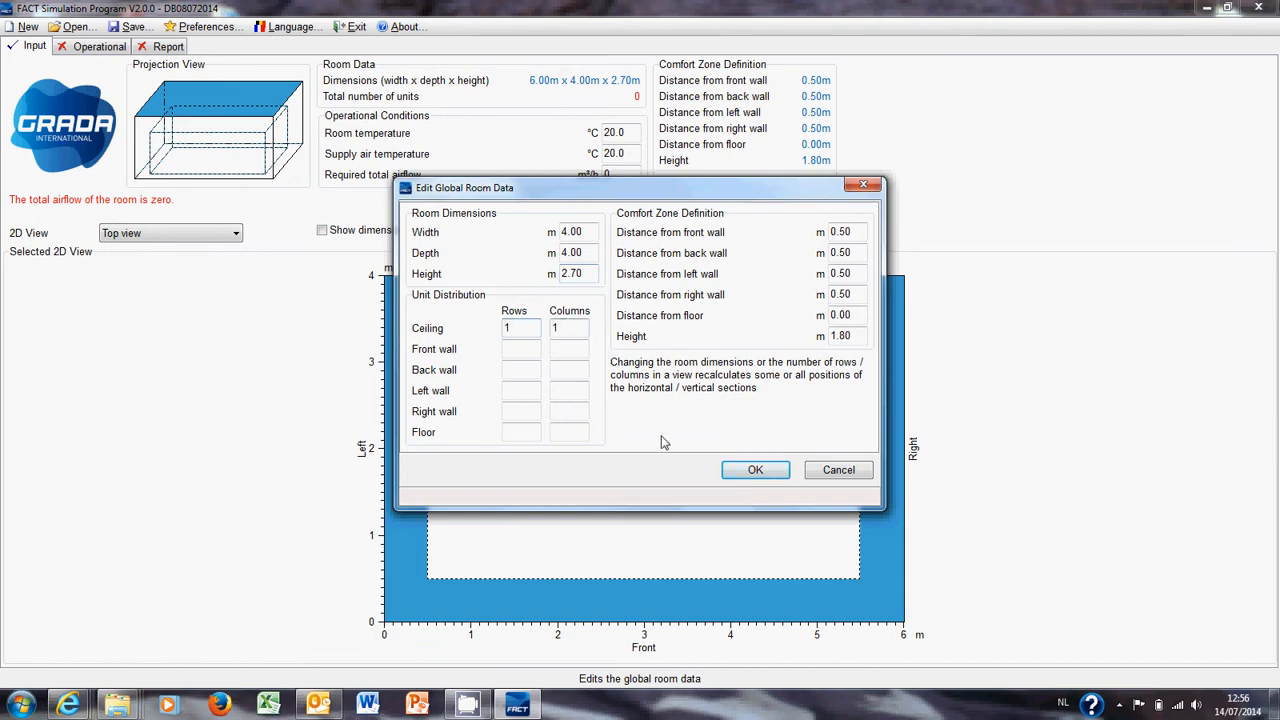
left_click(757, 470)
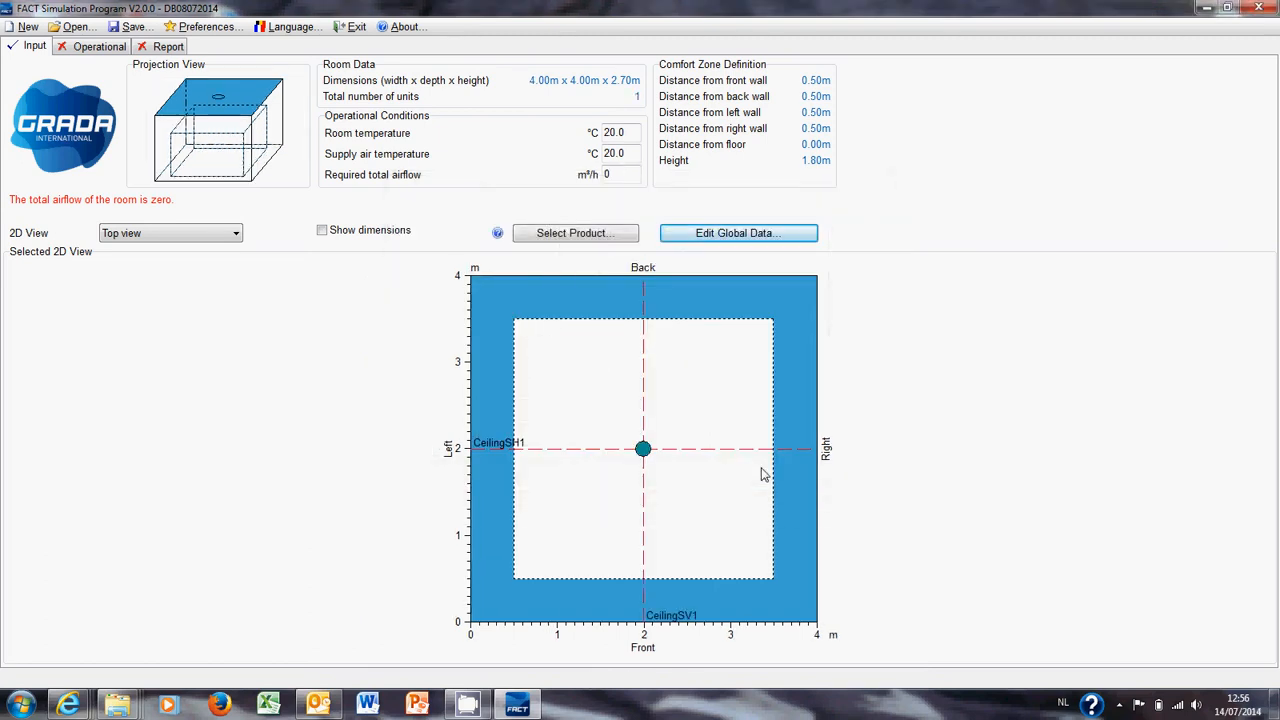
Keep the 2D view on Top view and choose the Linear throw airflow pattern for the ceiling unit
left_click(238, 234)
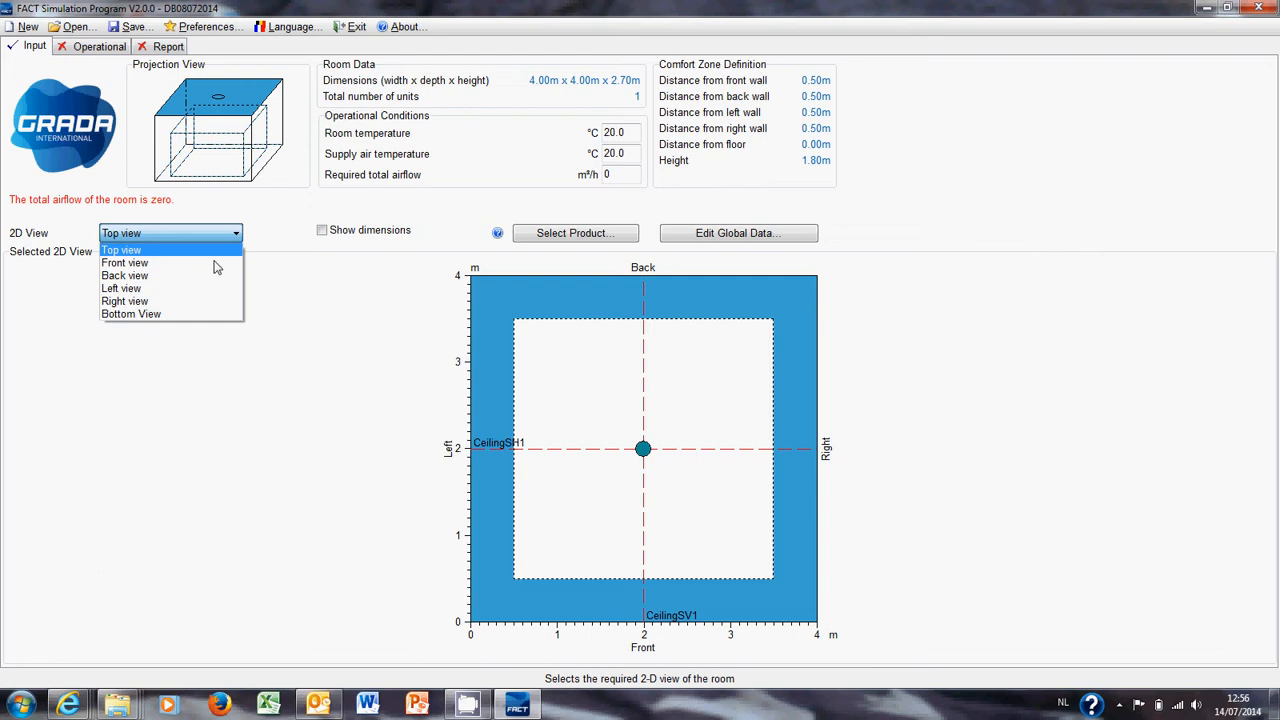
left_click(143, 253)
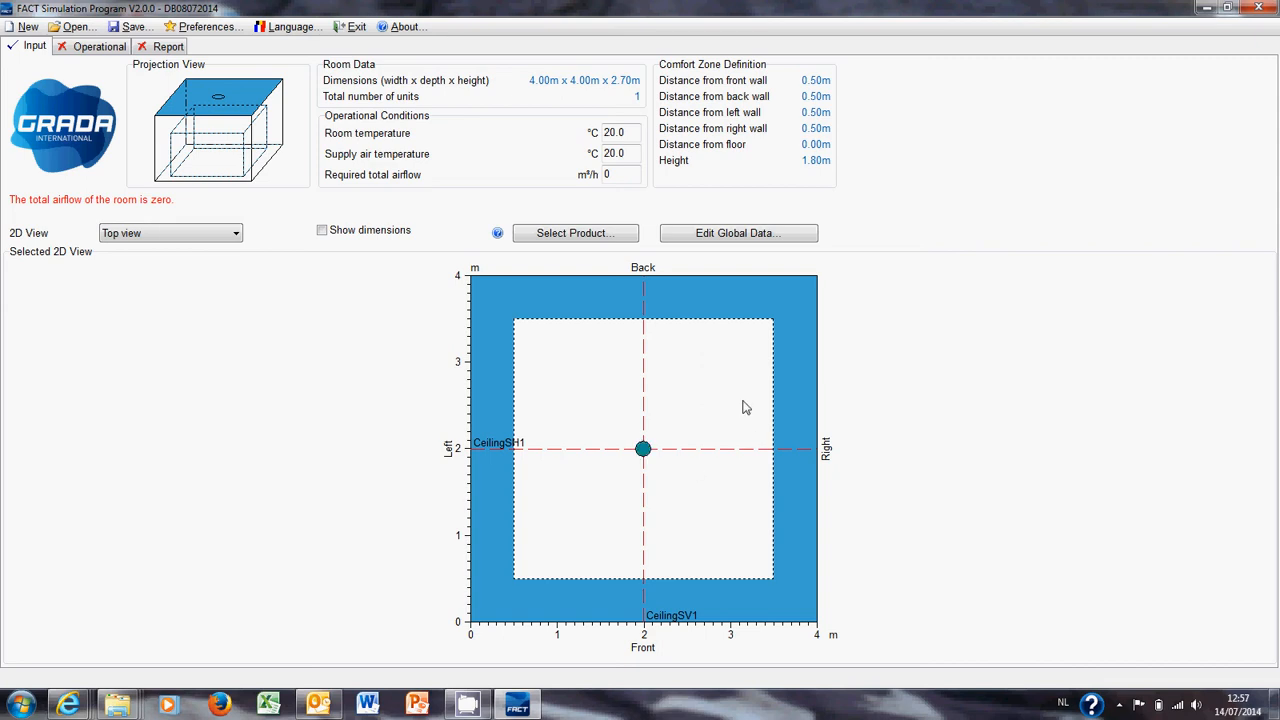
left_click(571, 234)
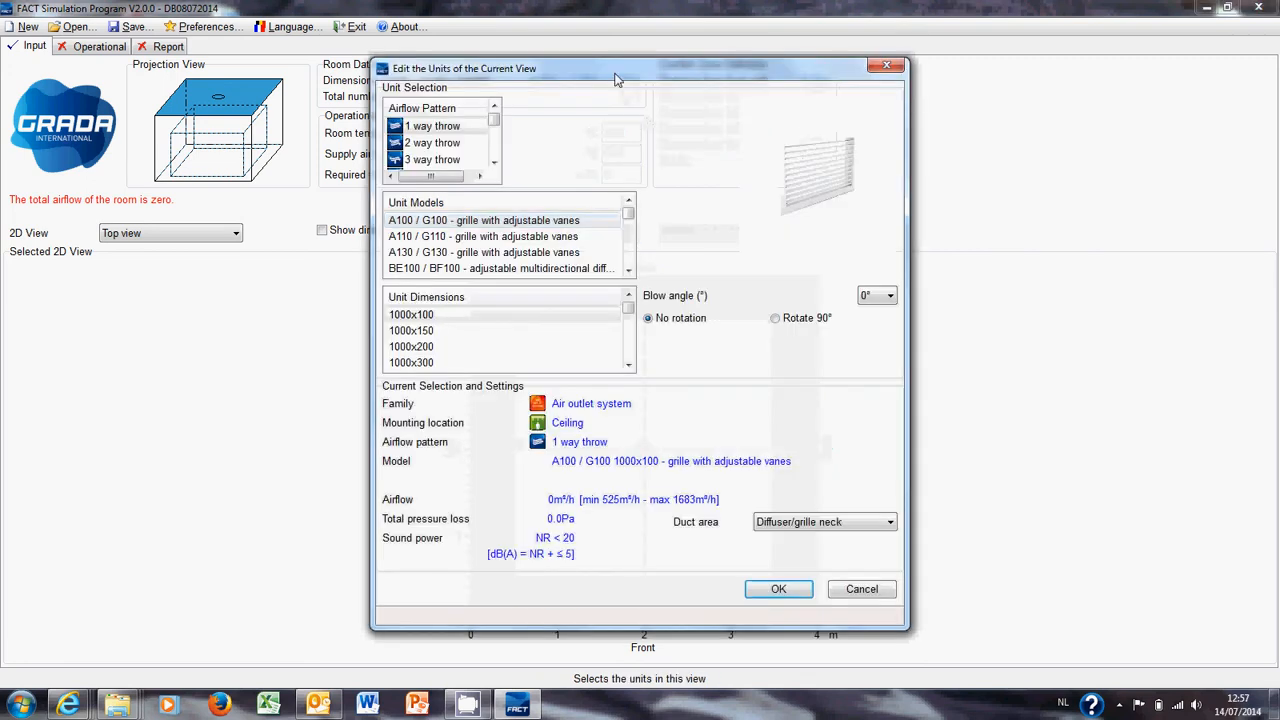
left_click_drag(613, 78, 622, 78)
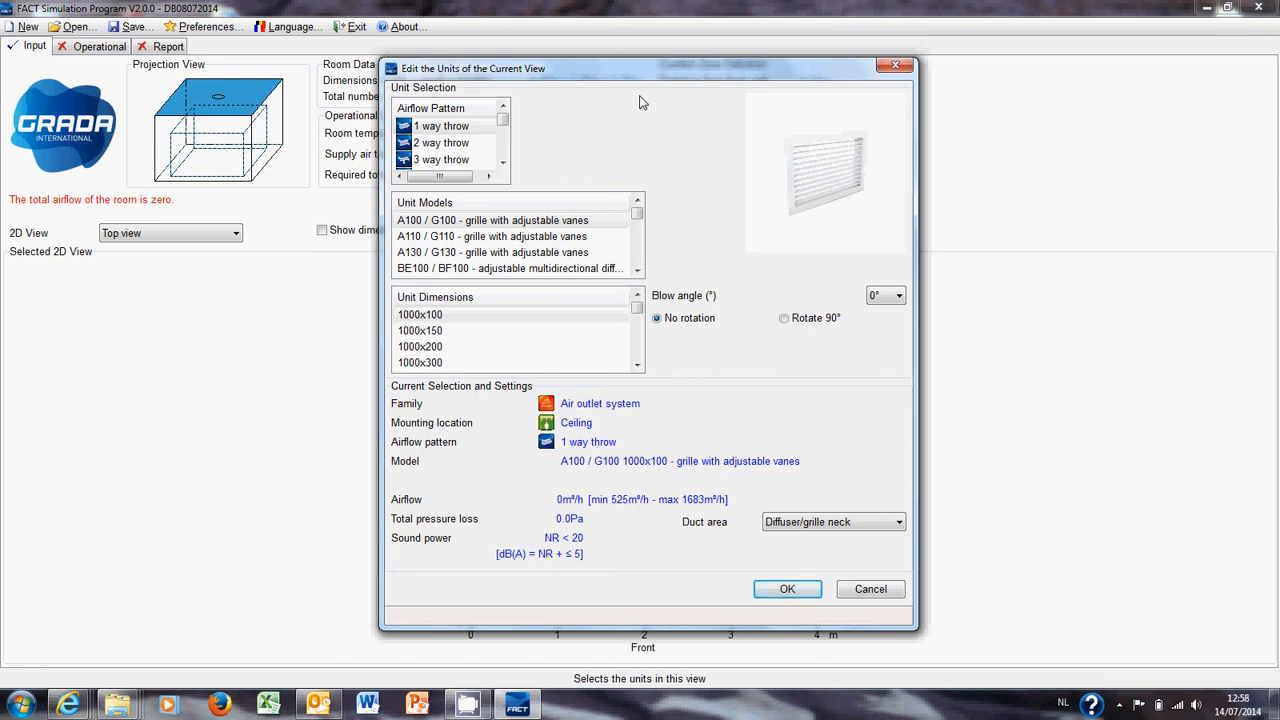
left_click(503, 163)
left_click(503, 163)
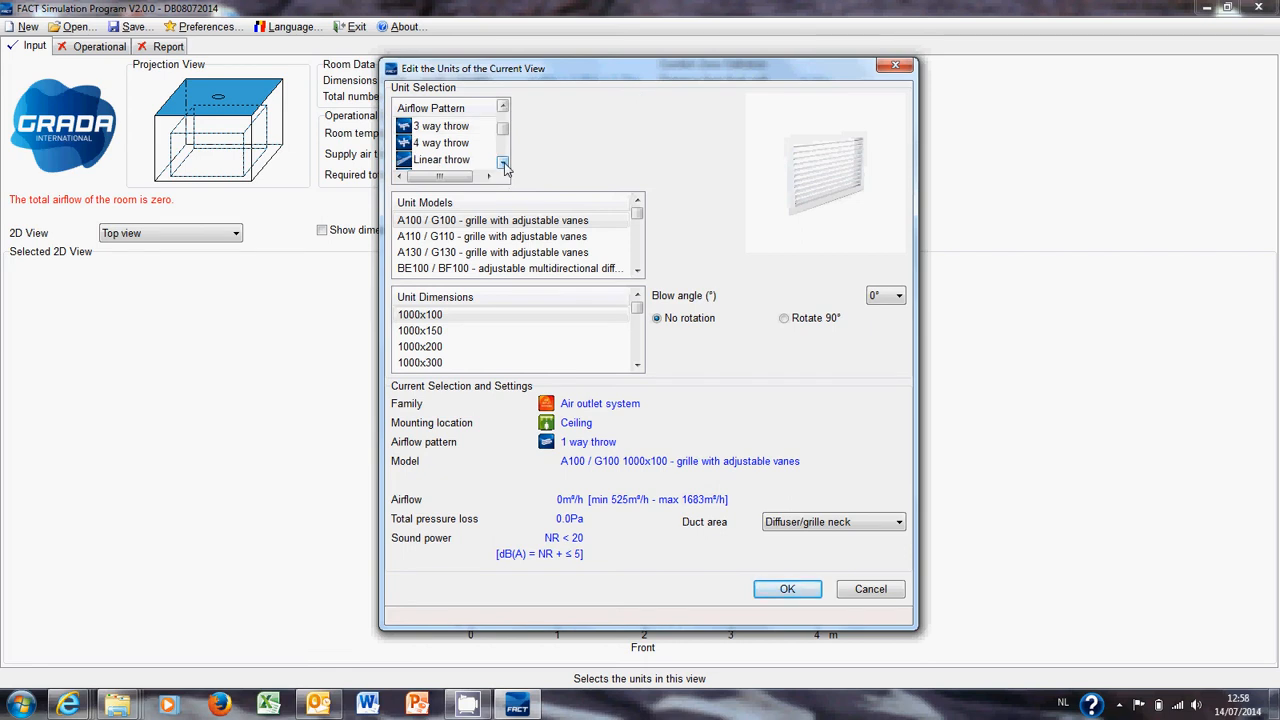
left_click(503, 163)
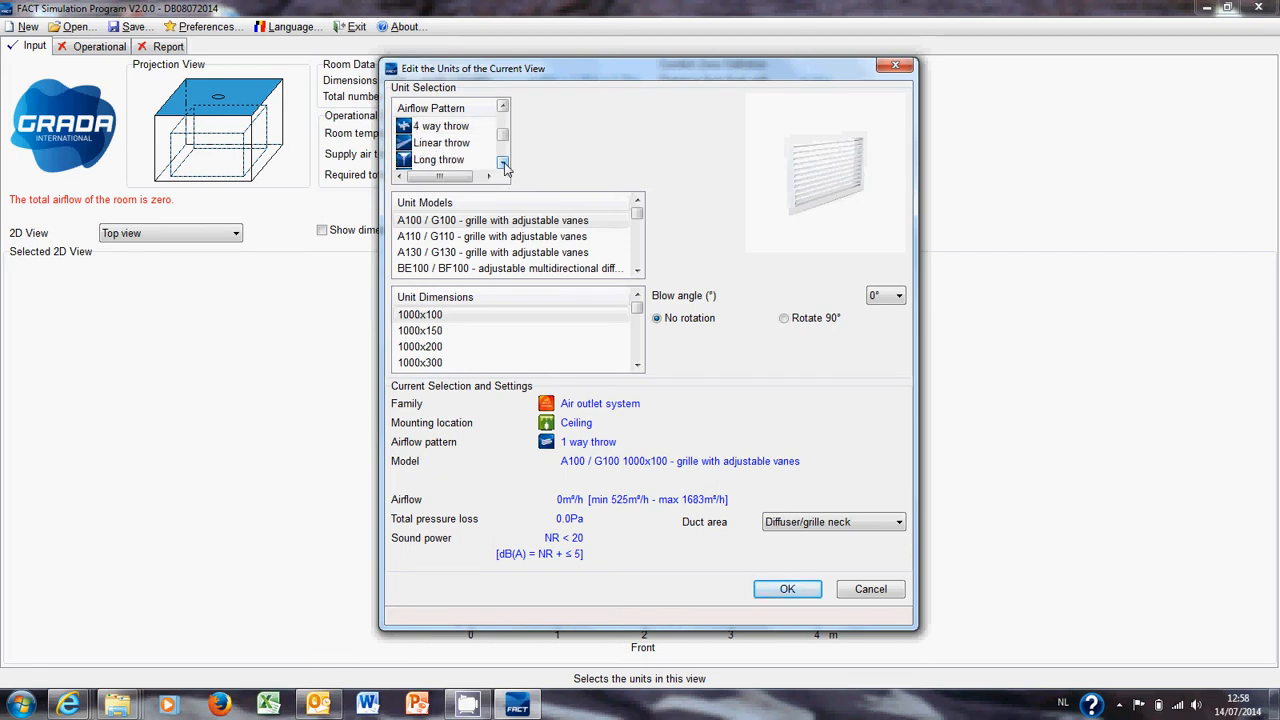
left_click(441, 146)
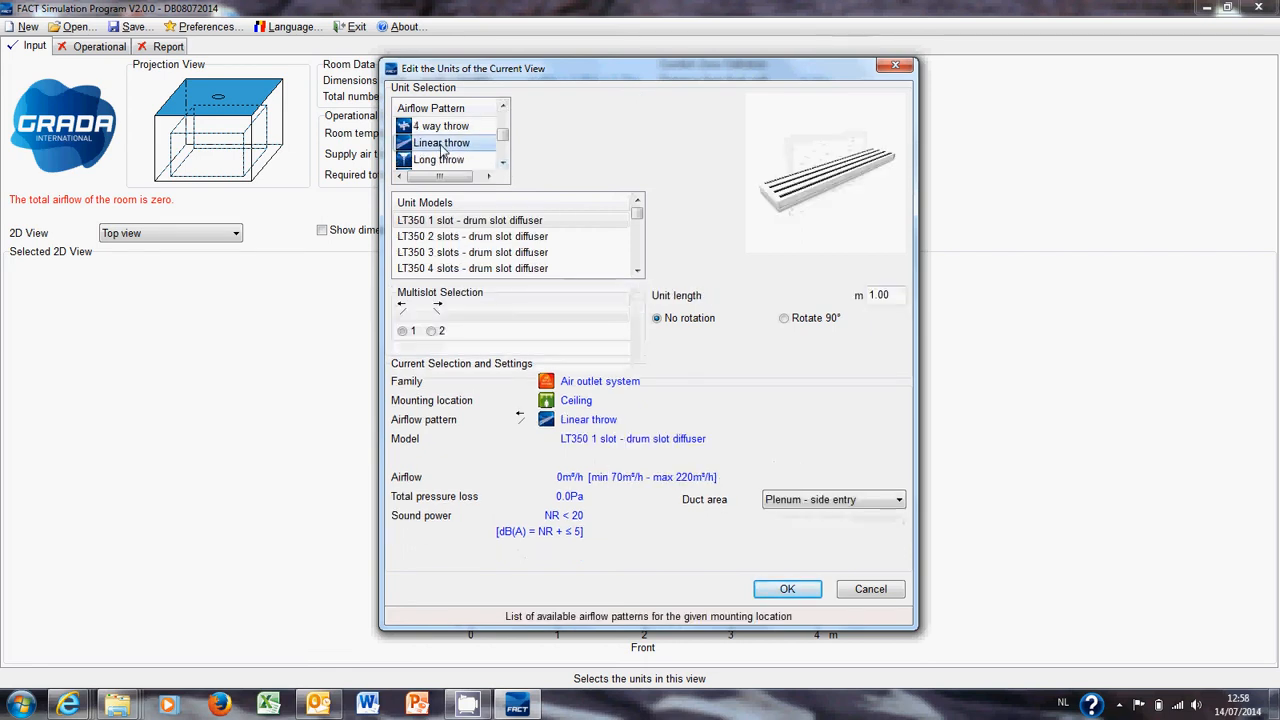
Select the LT350 3 slots drum slot diffuser as the unit model, with multislot configuration 2
left_click(637, 270)
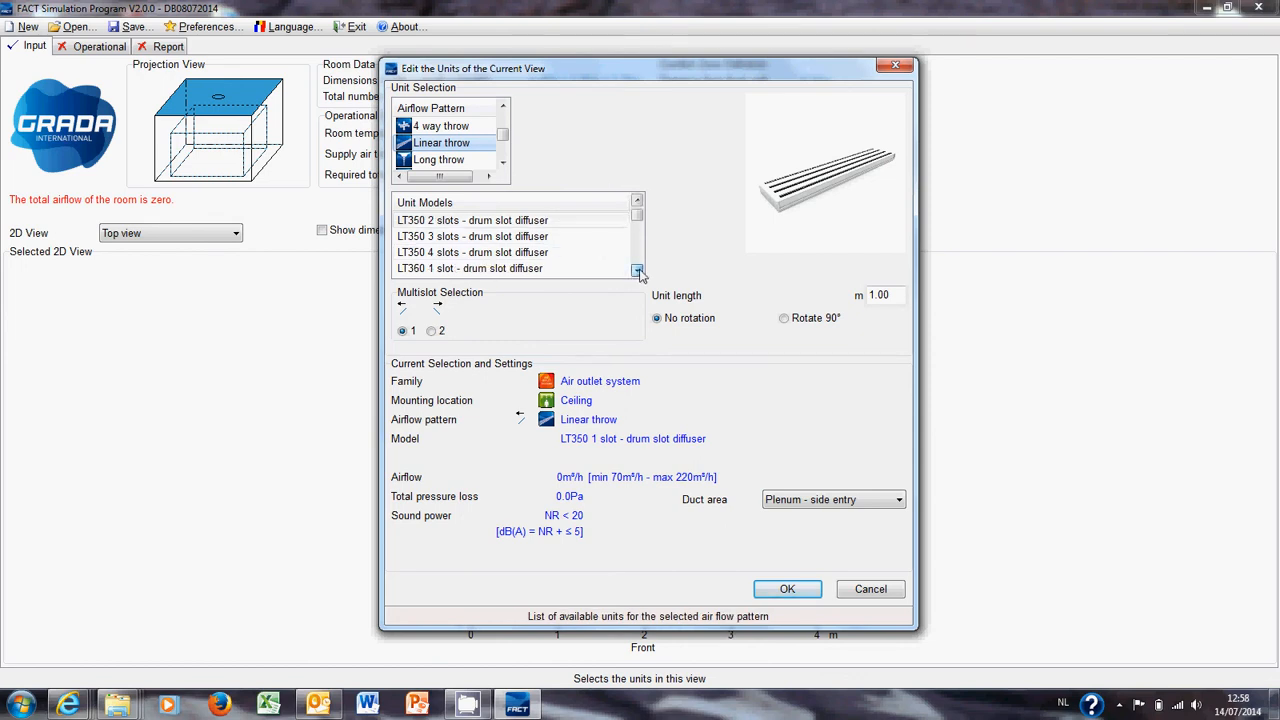
left_click(637, 270)
left_click(637, 270)
left_click_drag(639, 236, 639, 214)
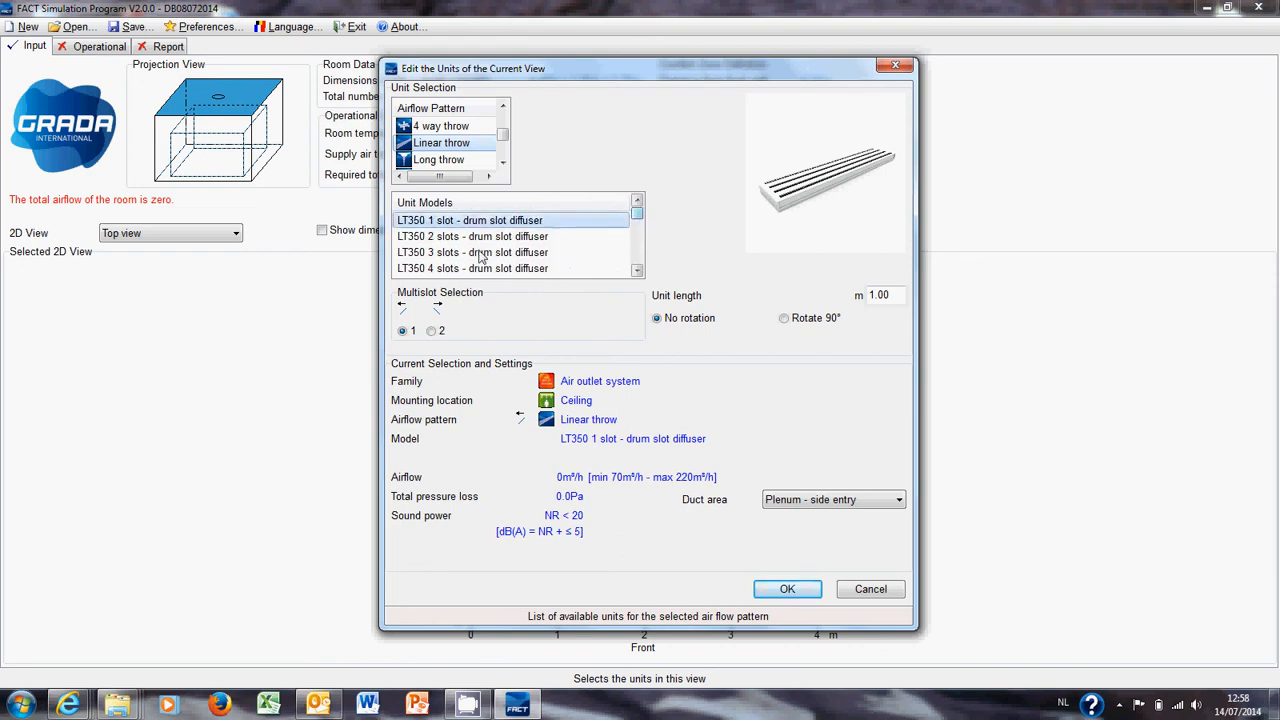
left_click(420, 258)
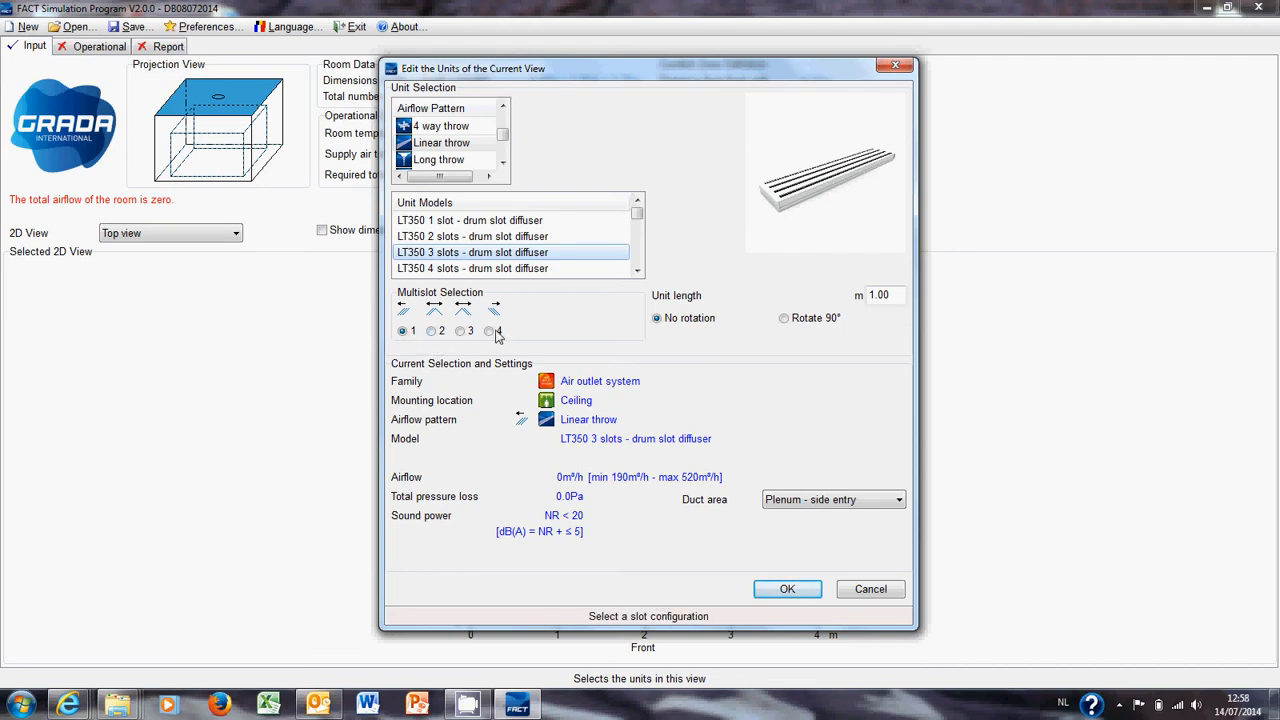
left_click(436, 333)
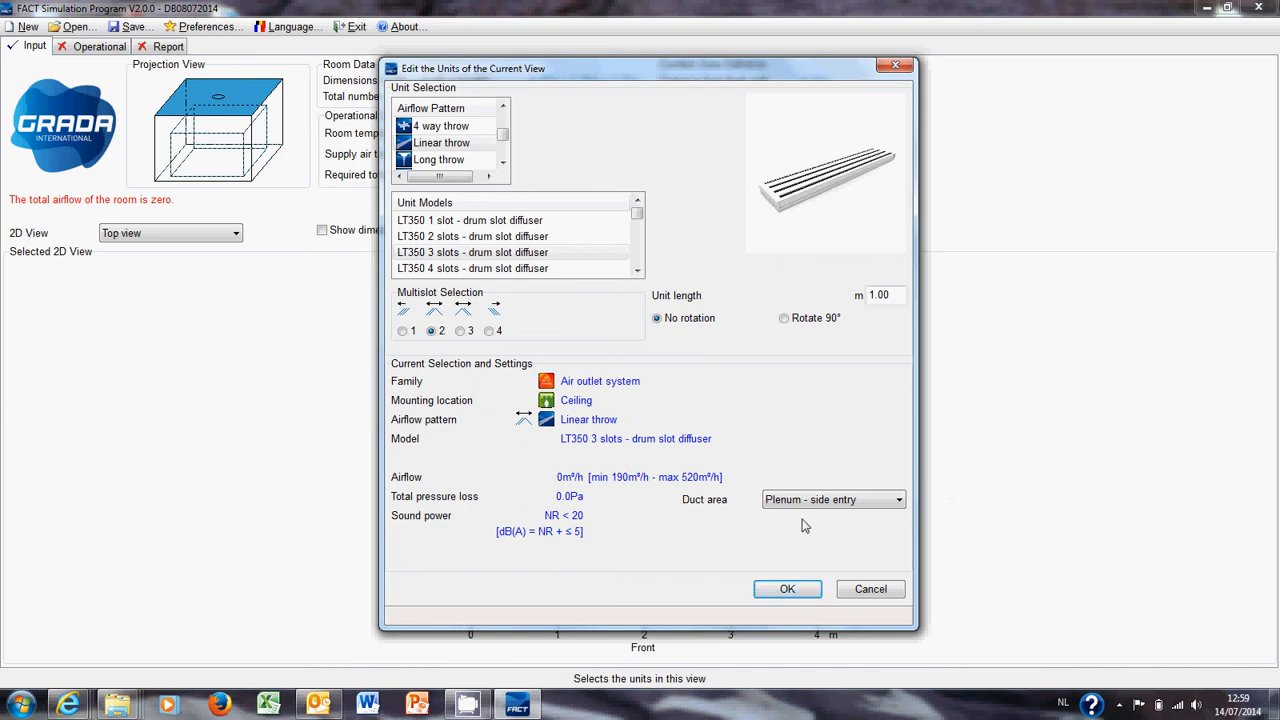
Try a user-defined duct area, return it to Plenum - side entry, and accept the unit selection
left_click(899, 501)
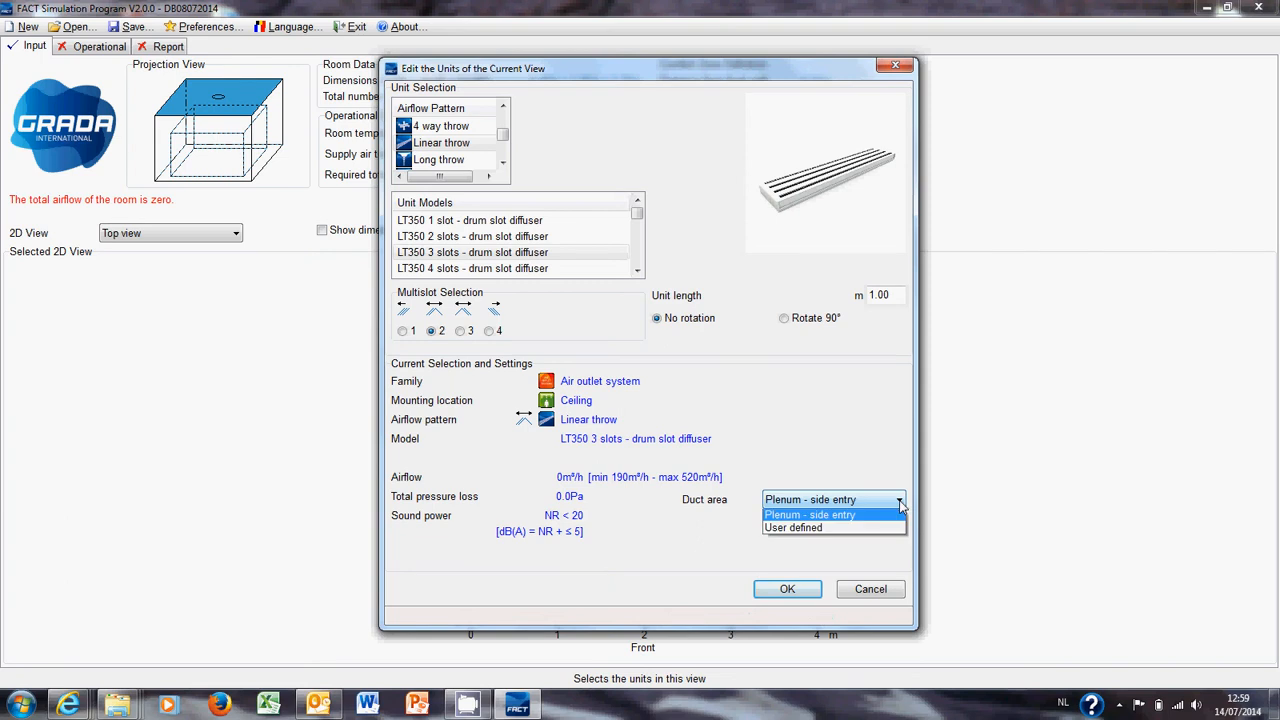
left_click(840, 530)
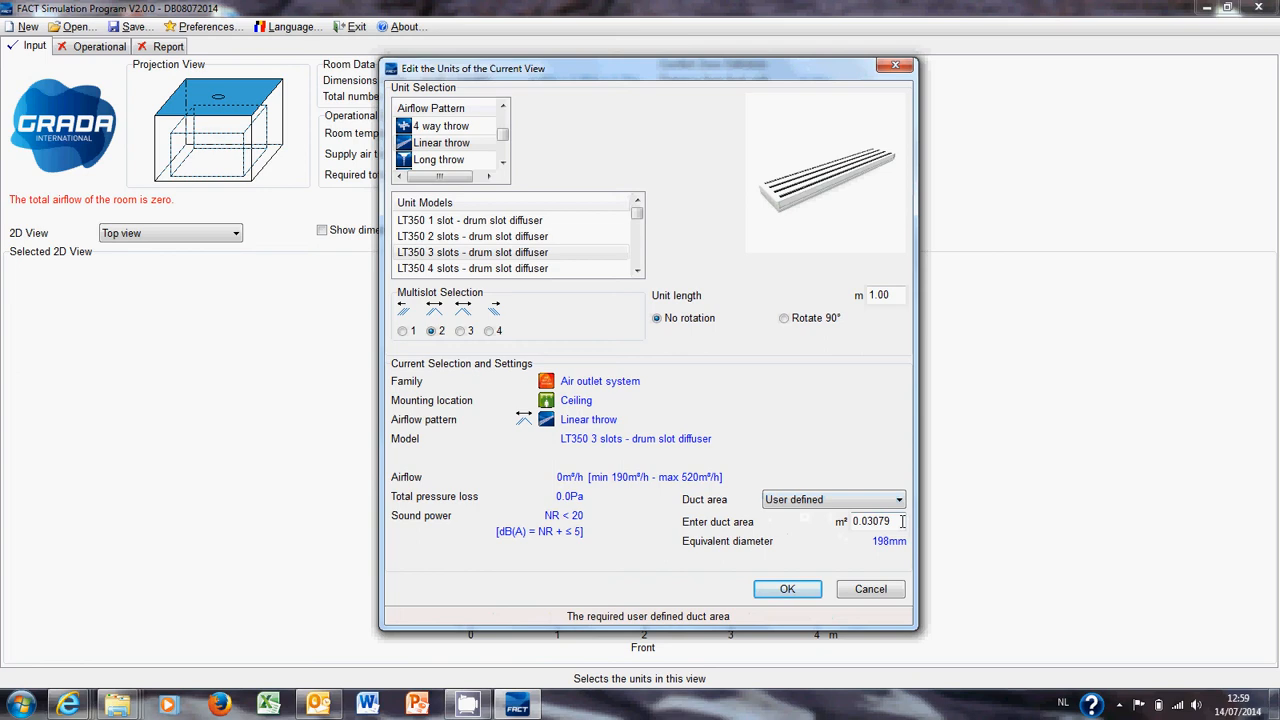
left_click(830, 499)
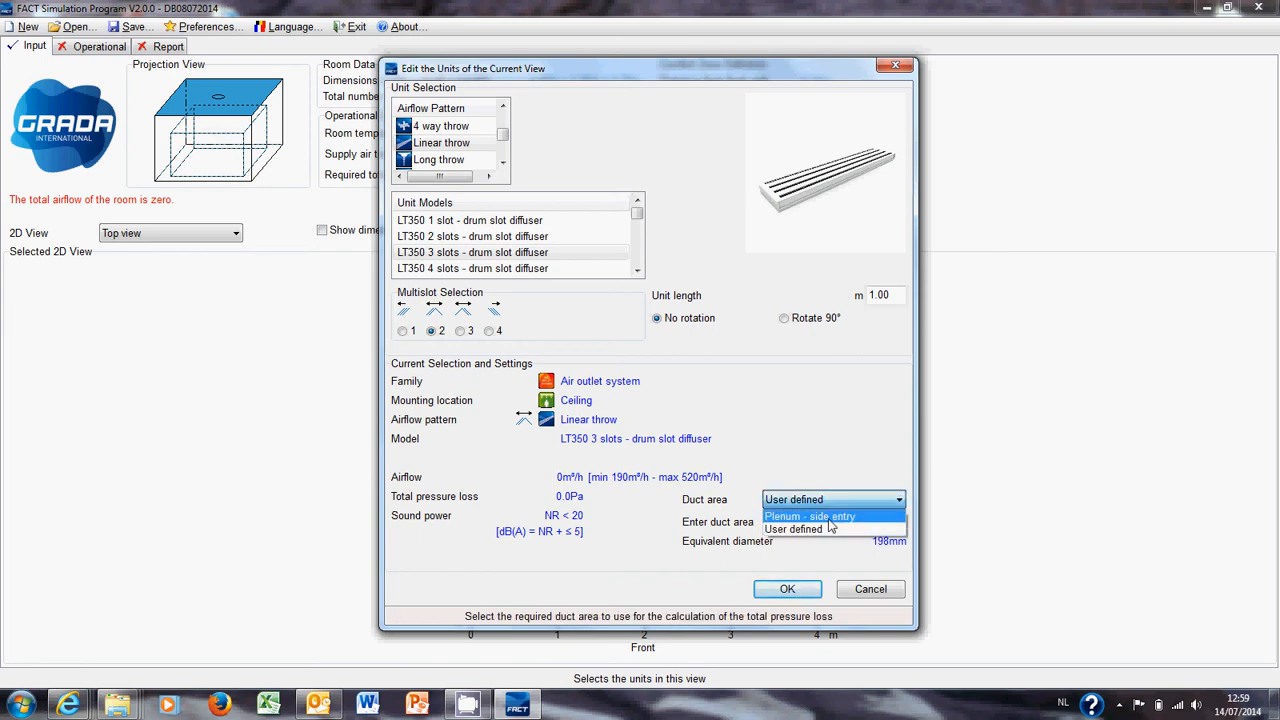
left_click(830, 516)
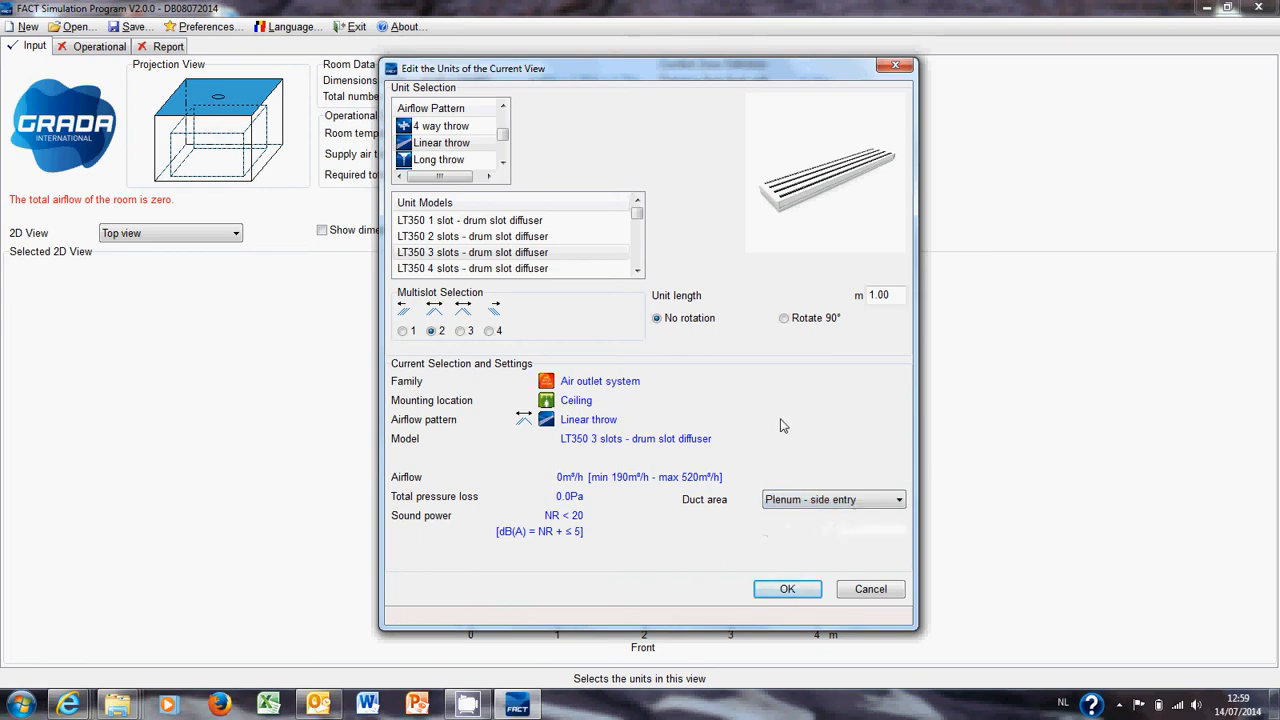
left_click(787, 589)
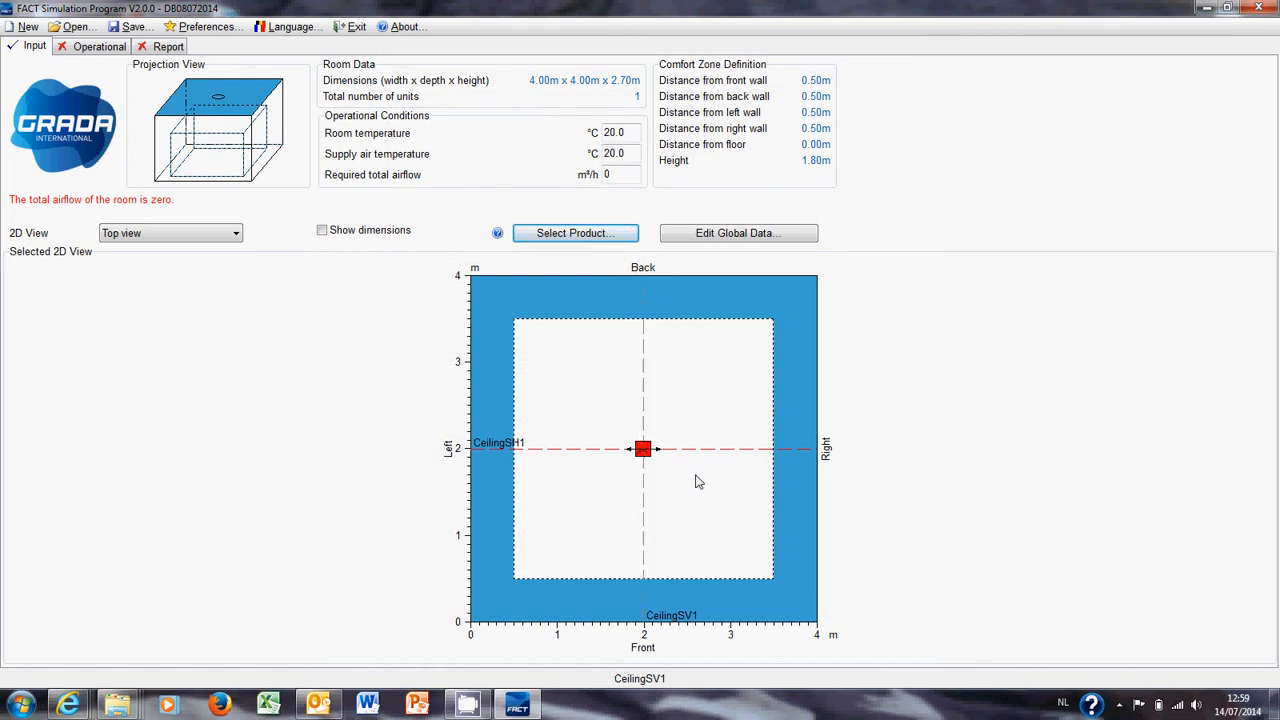
Move the ceiling section CeilingSV1 to a distance of 3 m from the origin
double_click(643, 400)
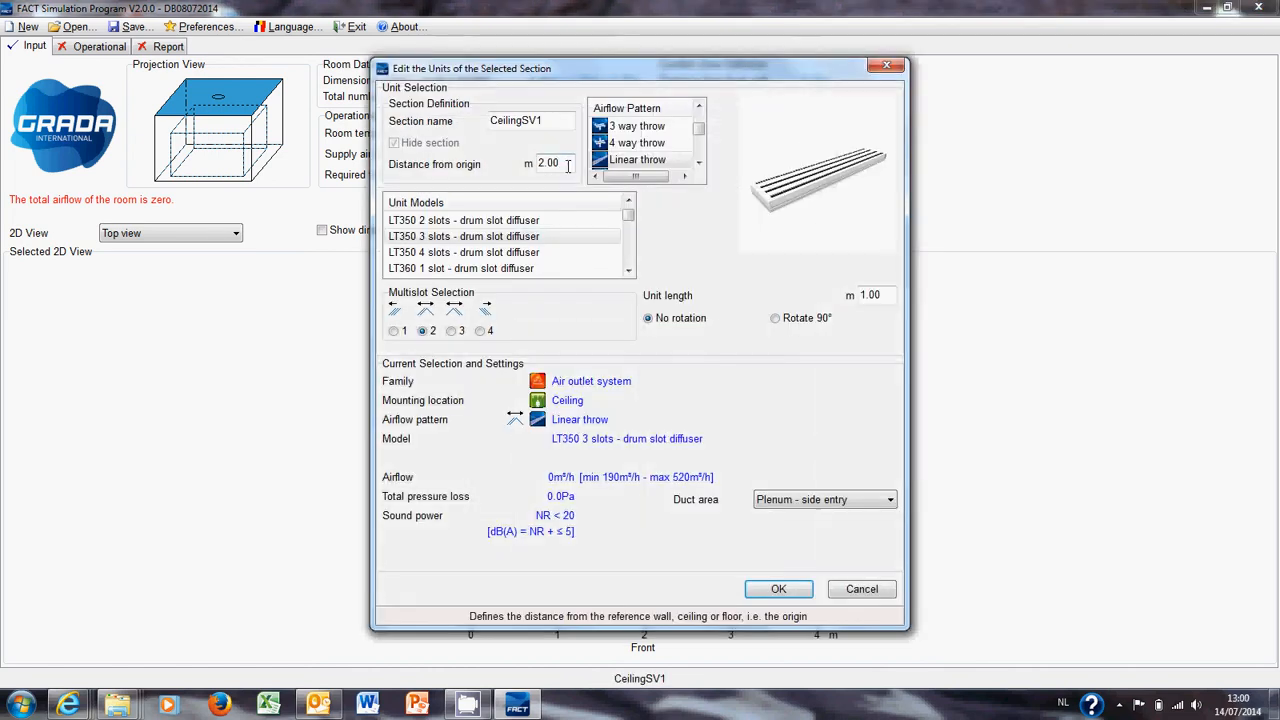
left_click_drag(567, 166, 522, 165)
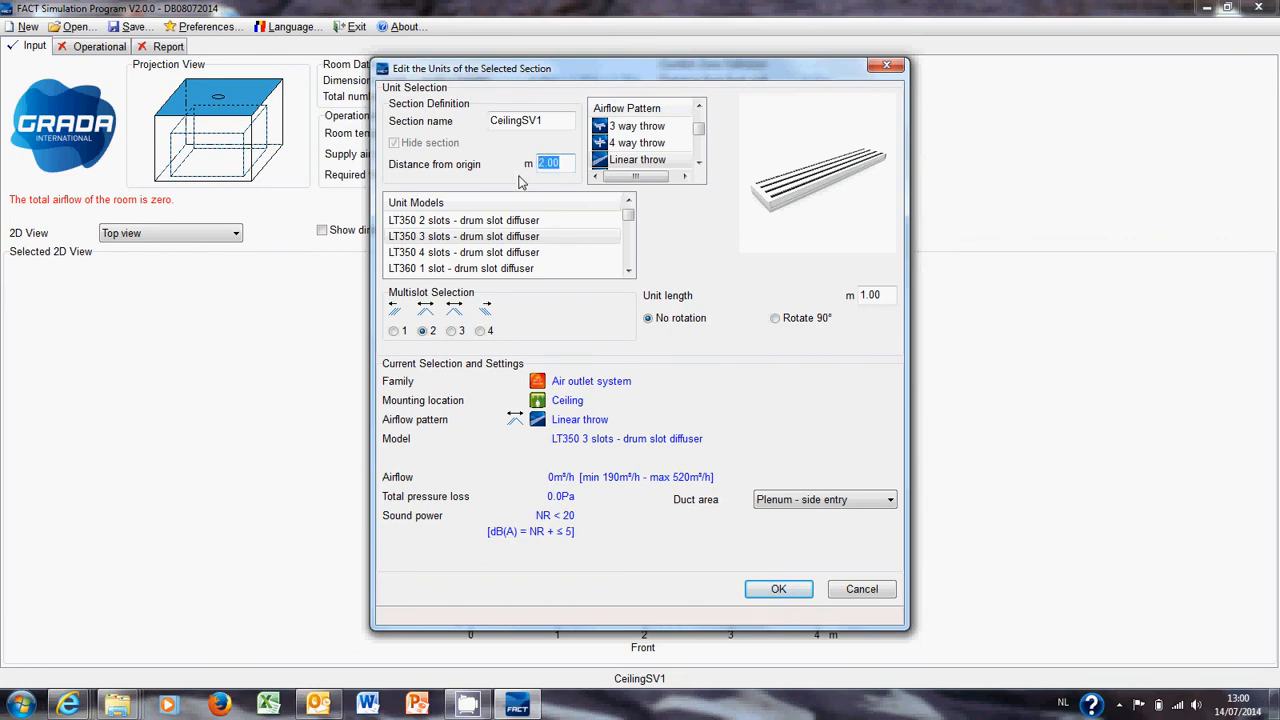
type("3")
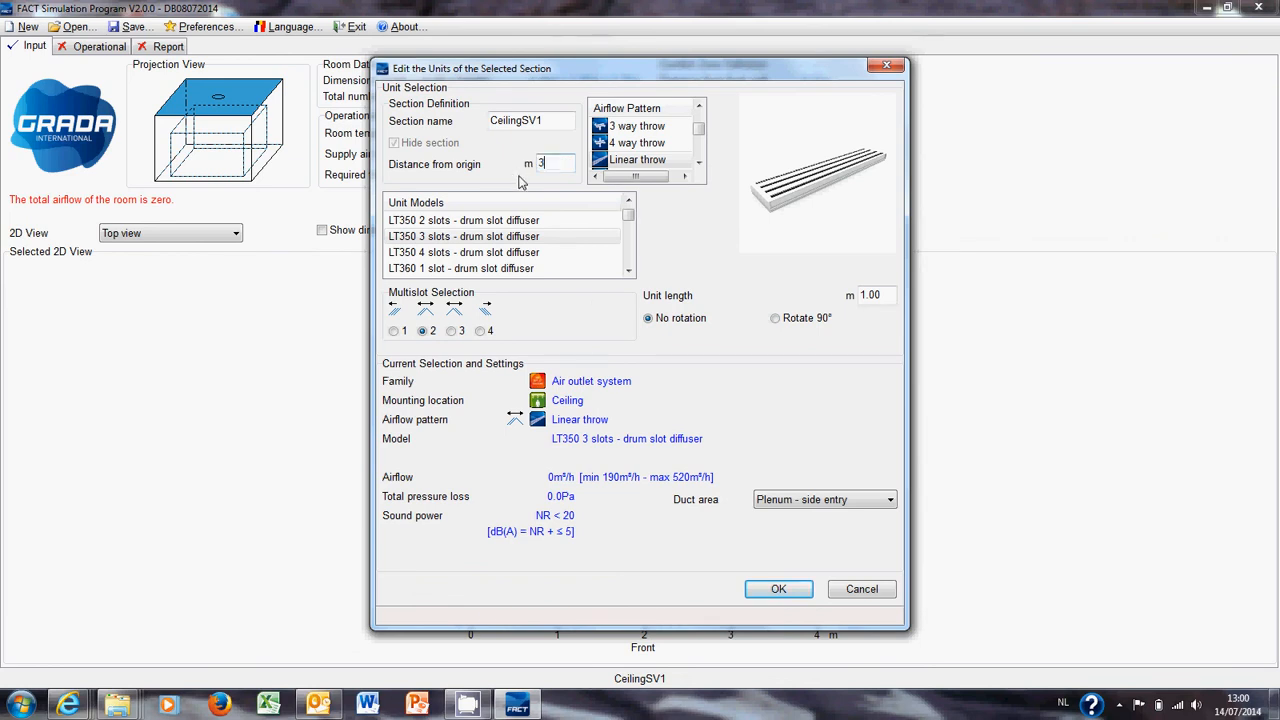
left_click(778, 590)
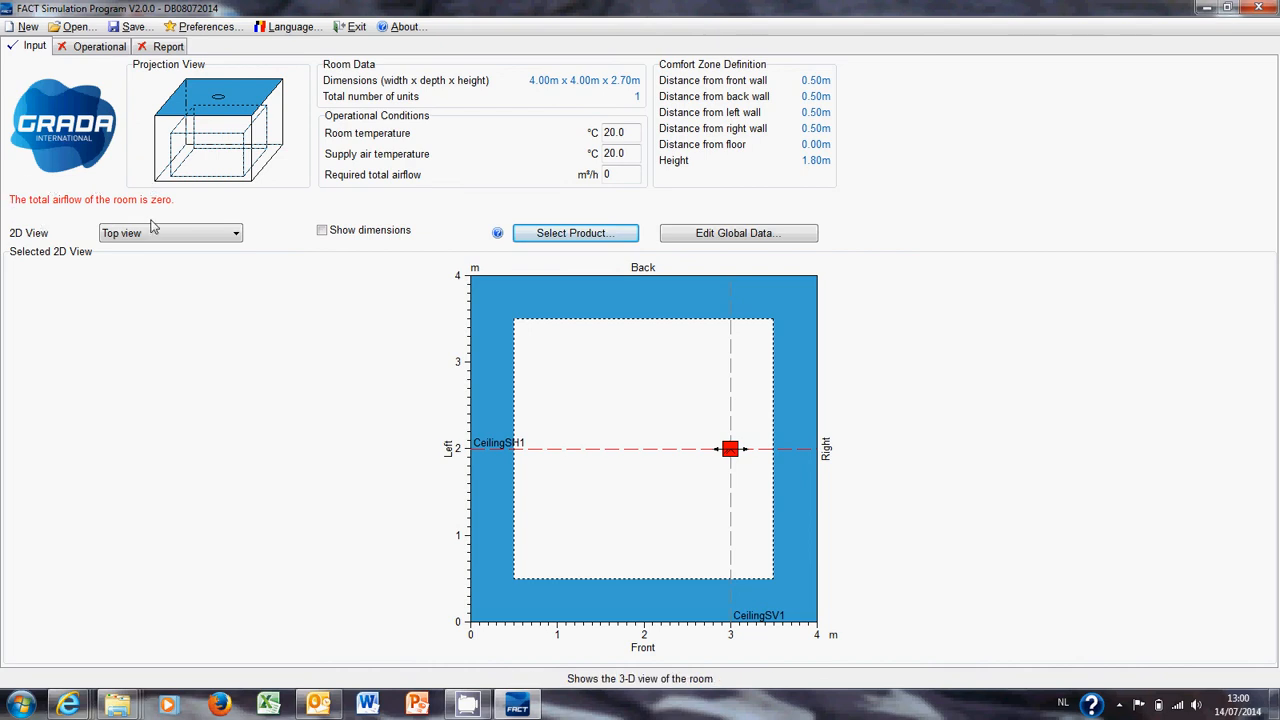
Set the required total airflow of the room to 200 m³/h
left_click(607, 174)
type("200")
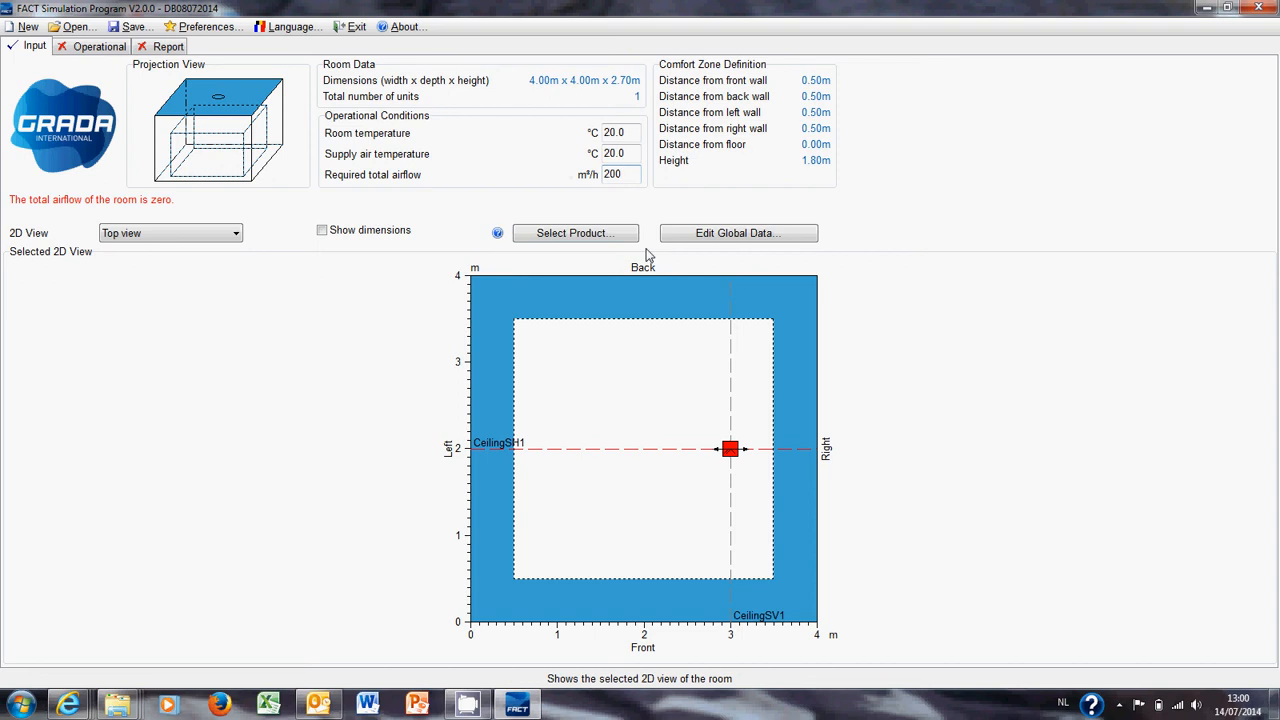
key("Tab")
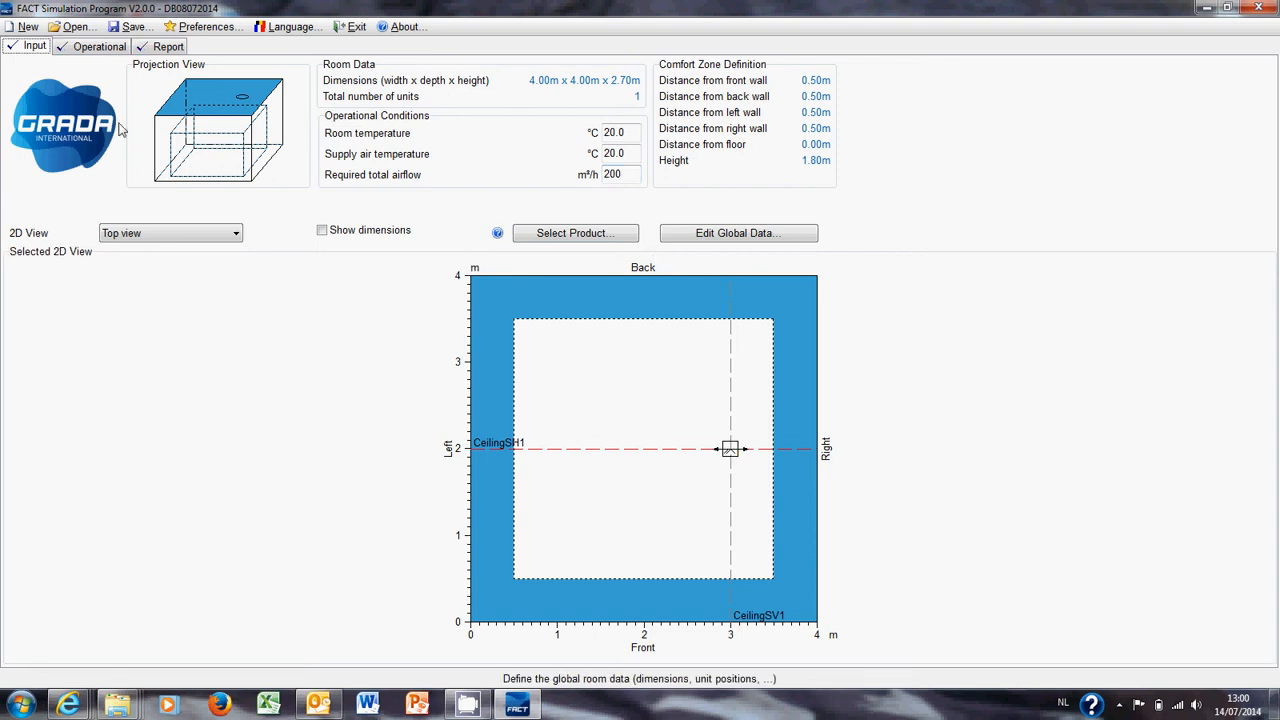
Open the operational calculations and choose CeilingSH1 as the section to calculate
left_click(74, 52)
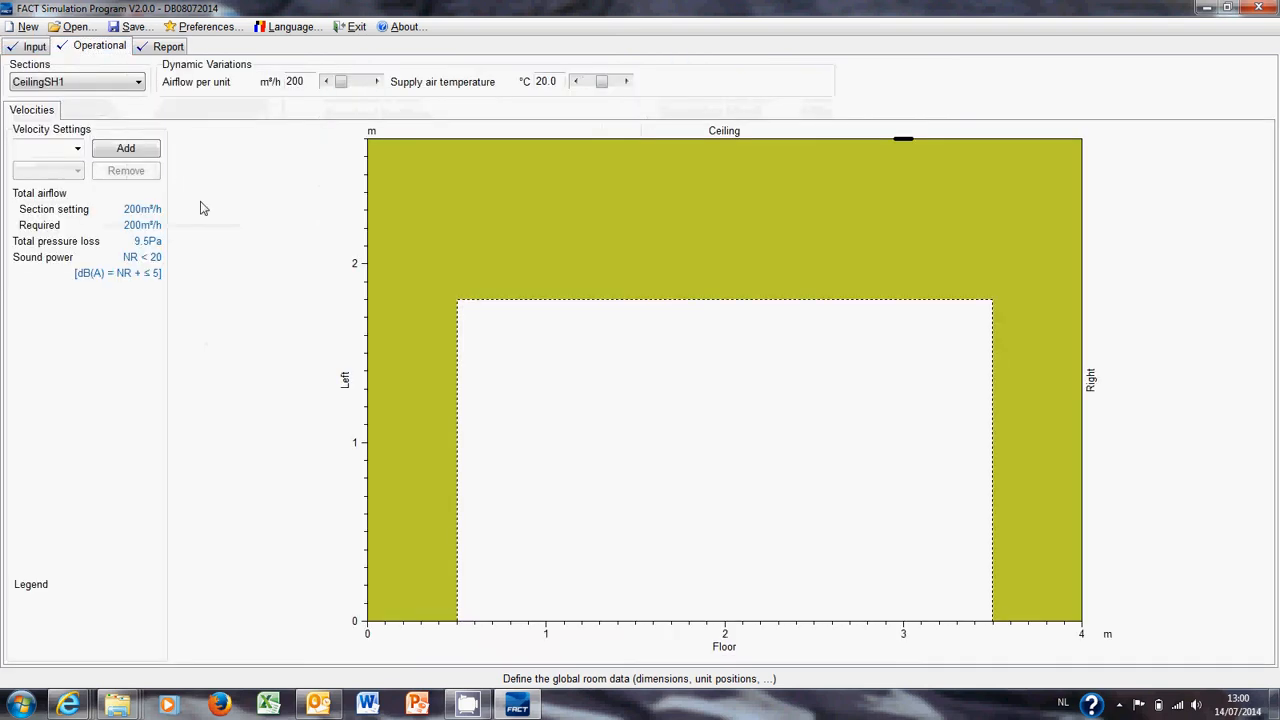
left_click(139, 83)
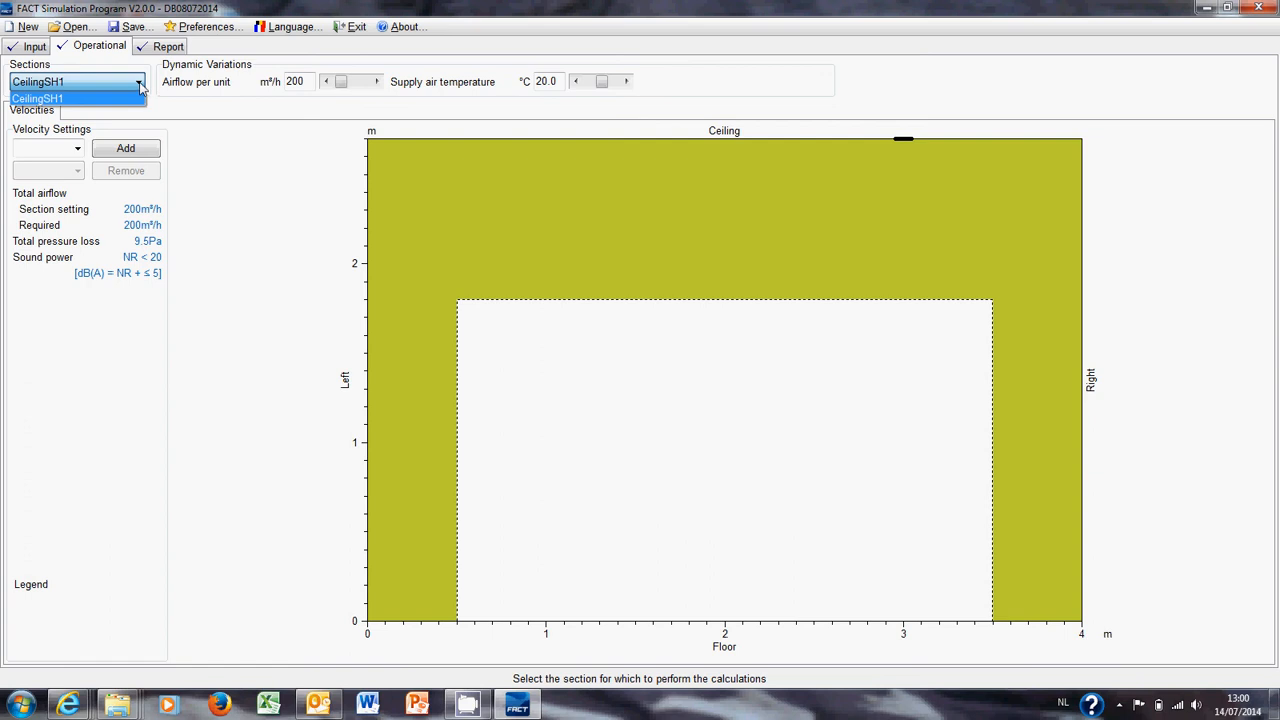
left_click(91, 101)
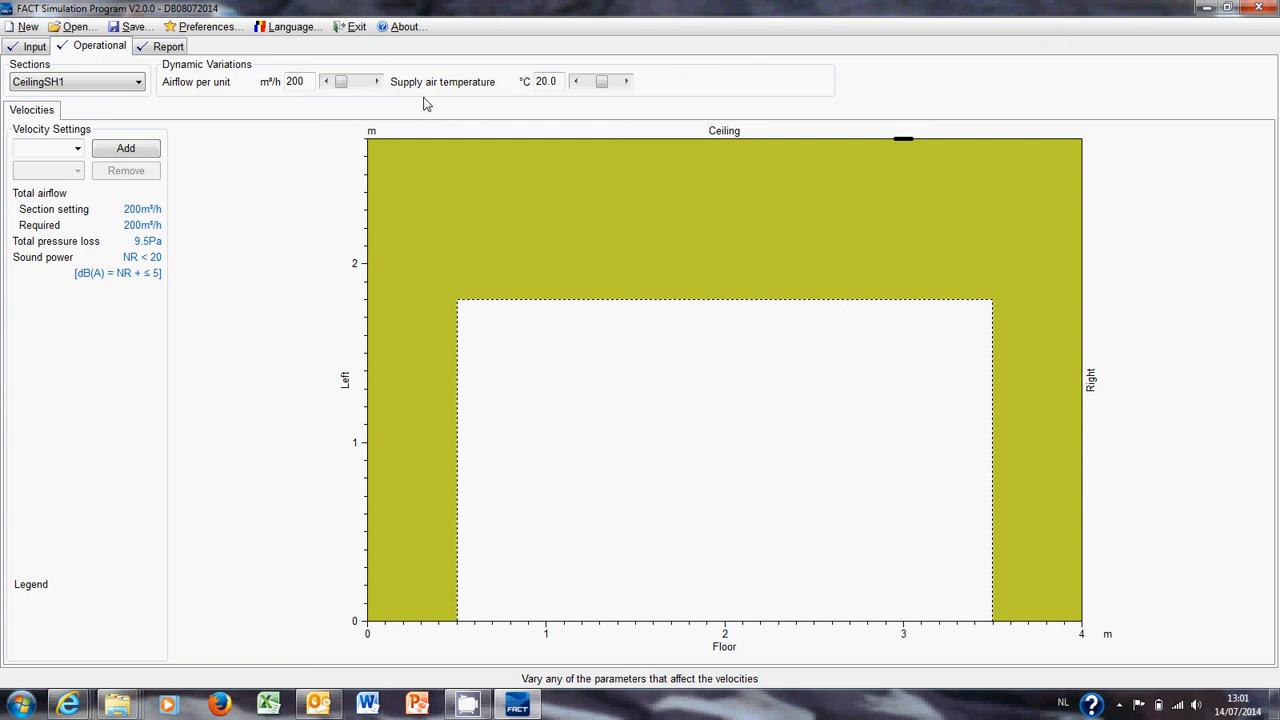
left_click(305, 82)
left_click_drag(272, 80, 265, 86)
Add the velocities 0.50 m/s and 0.17 m/s to the section's calculations and graph
left_click(78, 150)
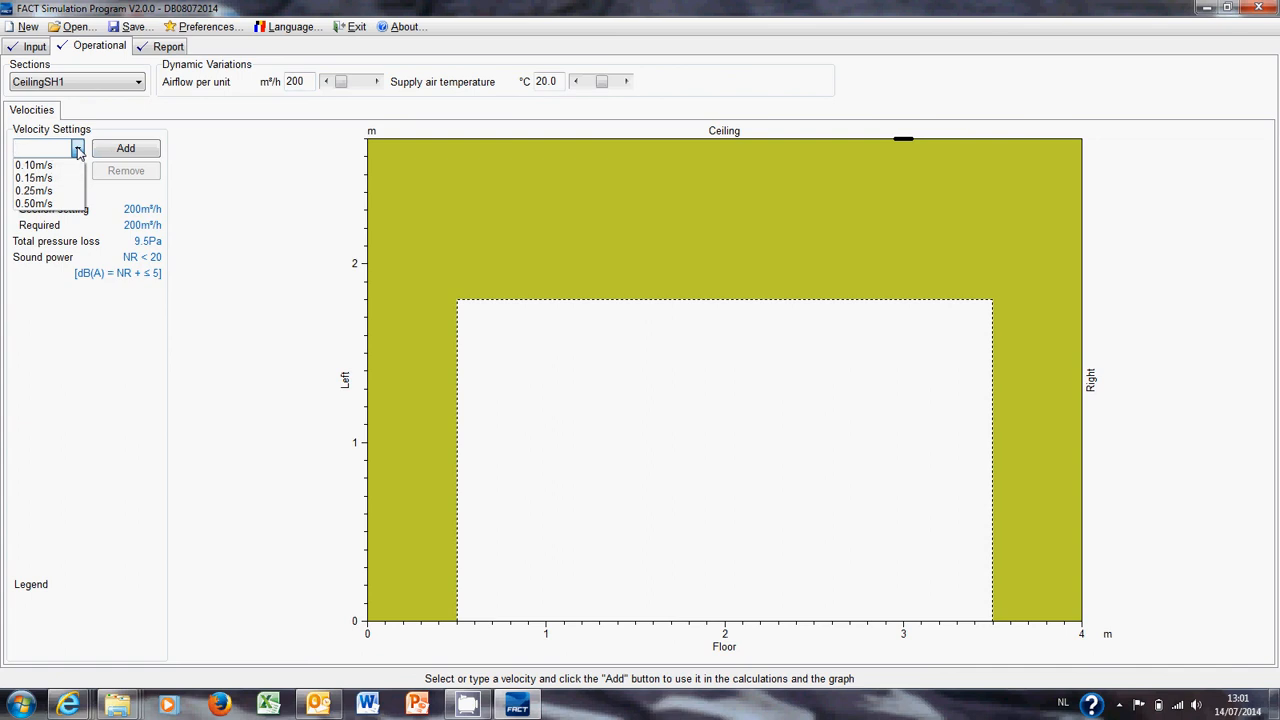
left_click(50, 205)
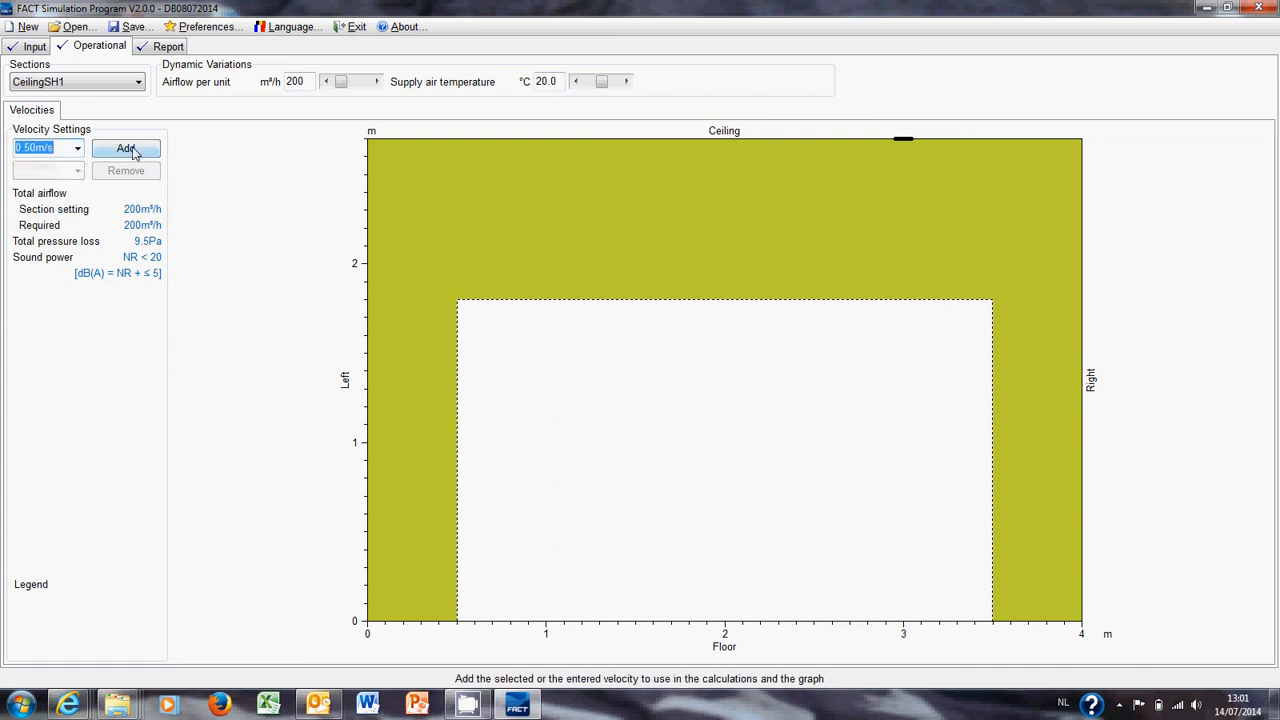
left_click(133, 150)
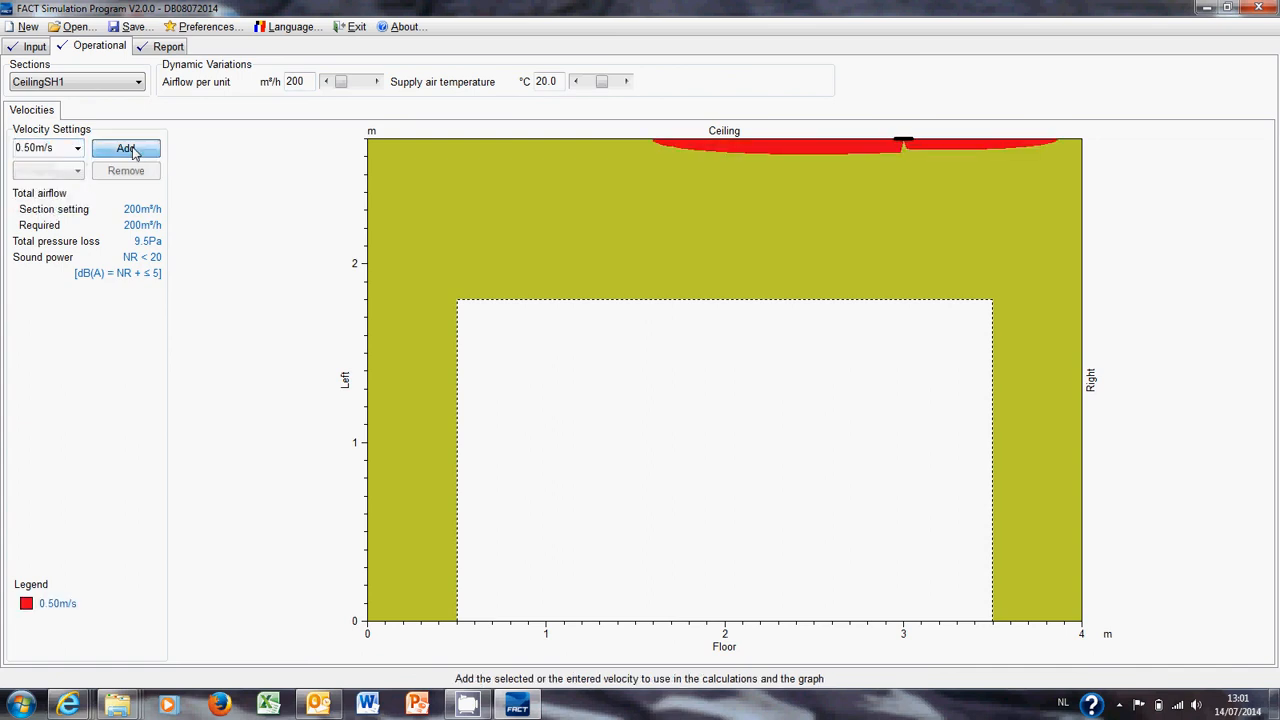
left_click(62, 148)
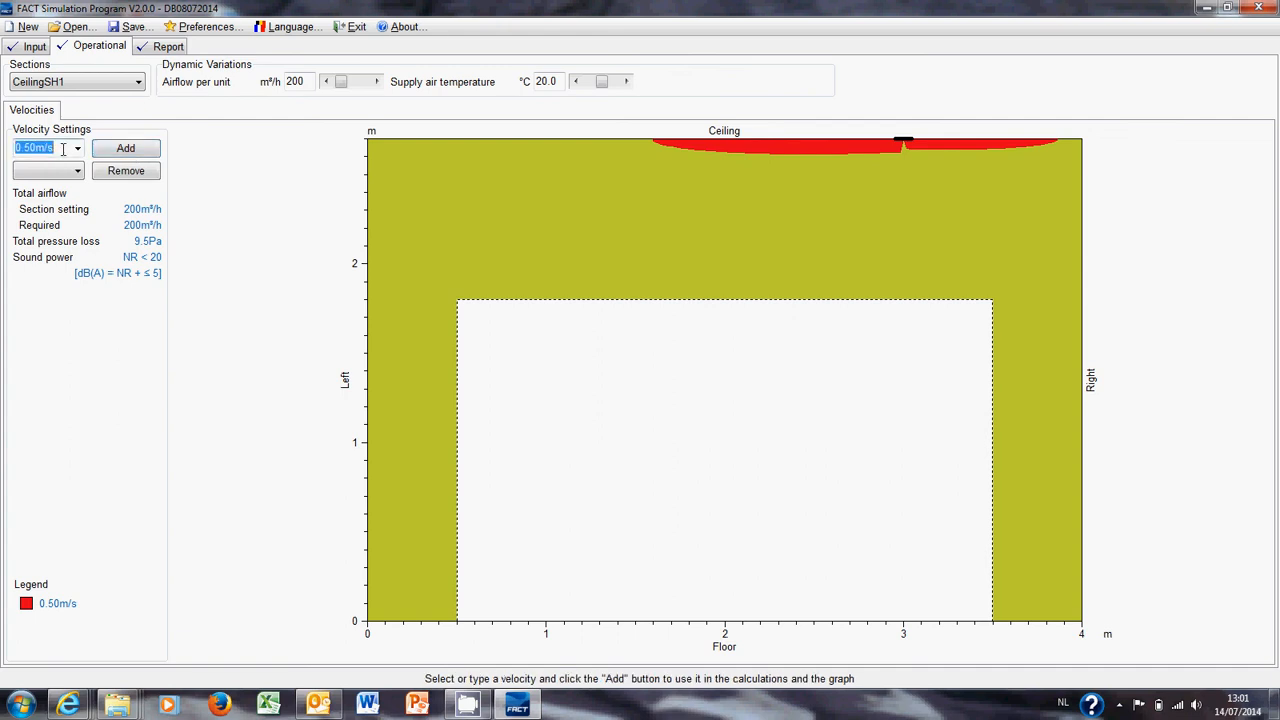
type("0.17")
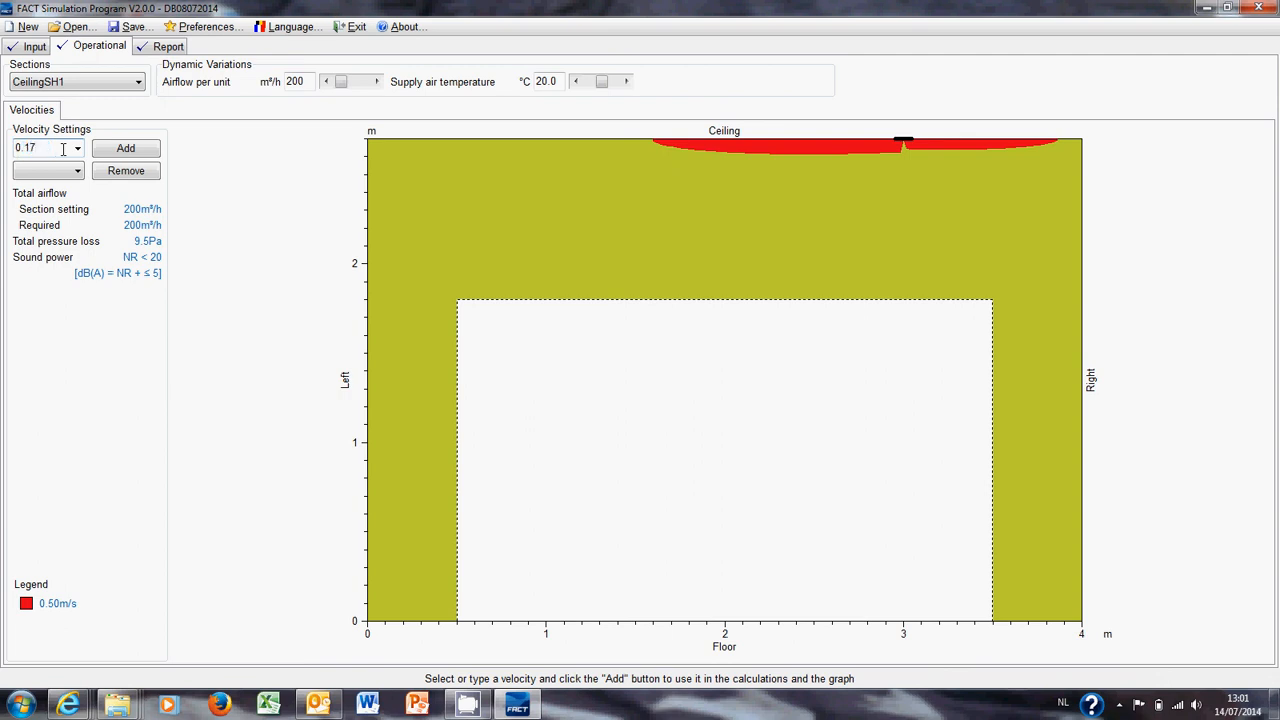
left_click(121, 155)
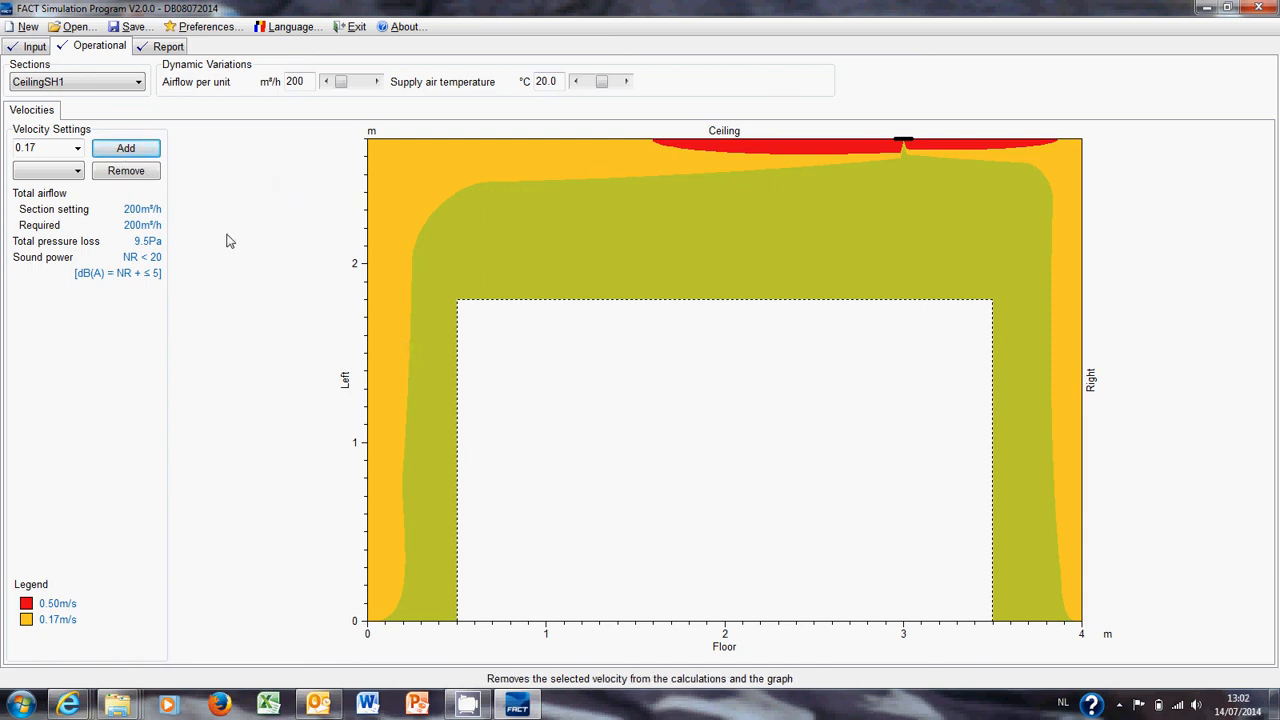
Enter X as the project name and X as the project reference in the report data
left_click(163, 47)
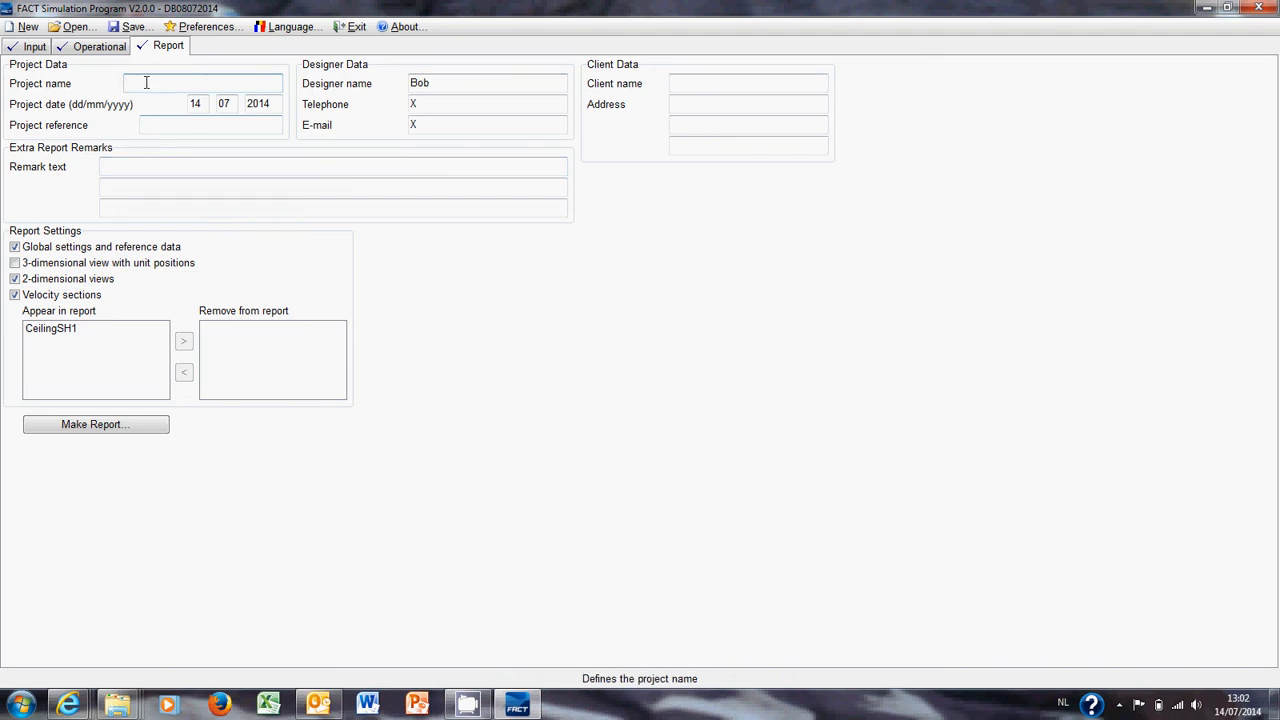
type("X")
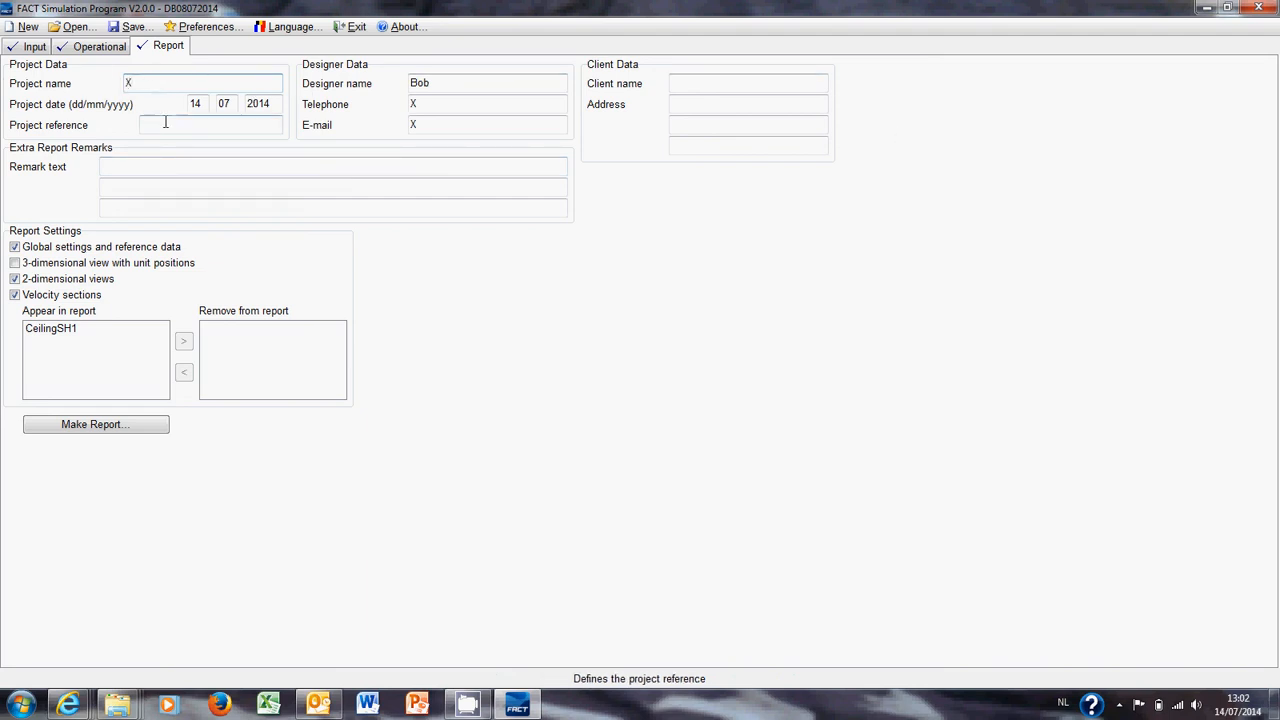
left_click(166, 124)
type("X")
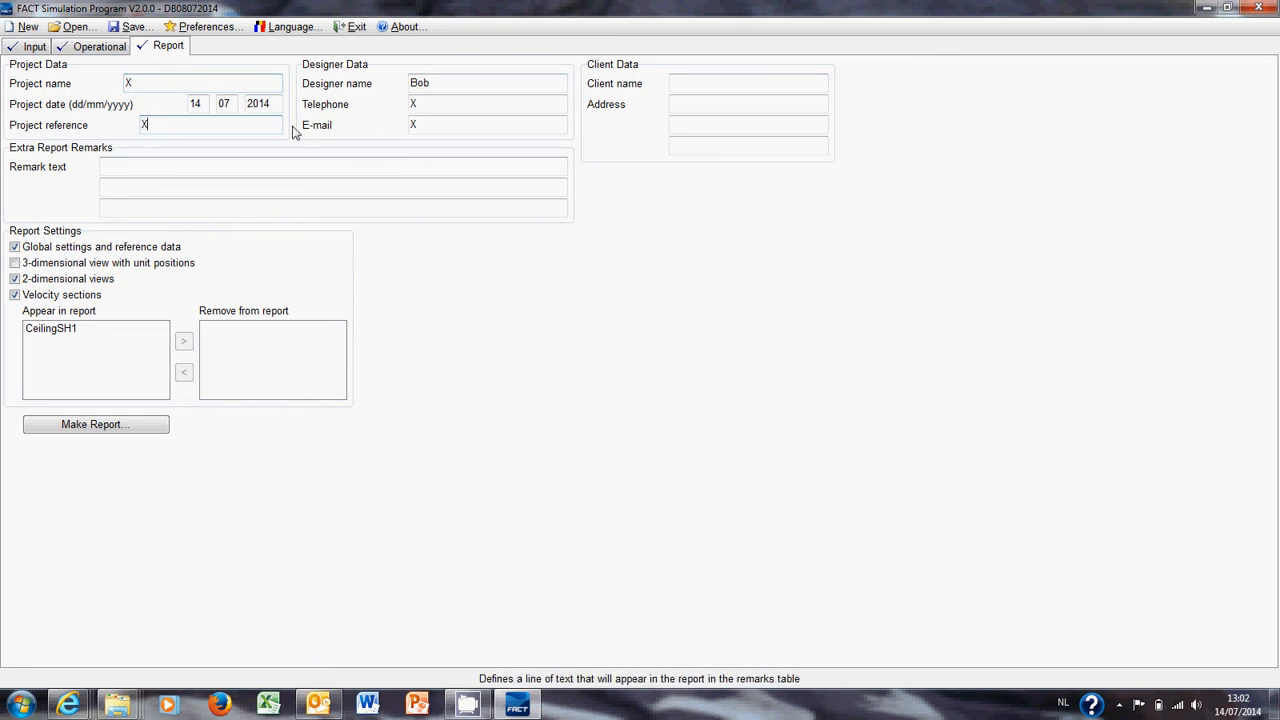
left_click(457, 104)
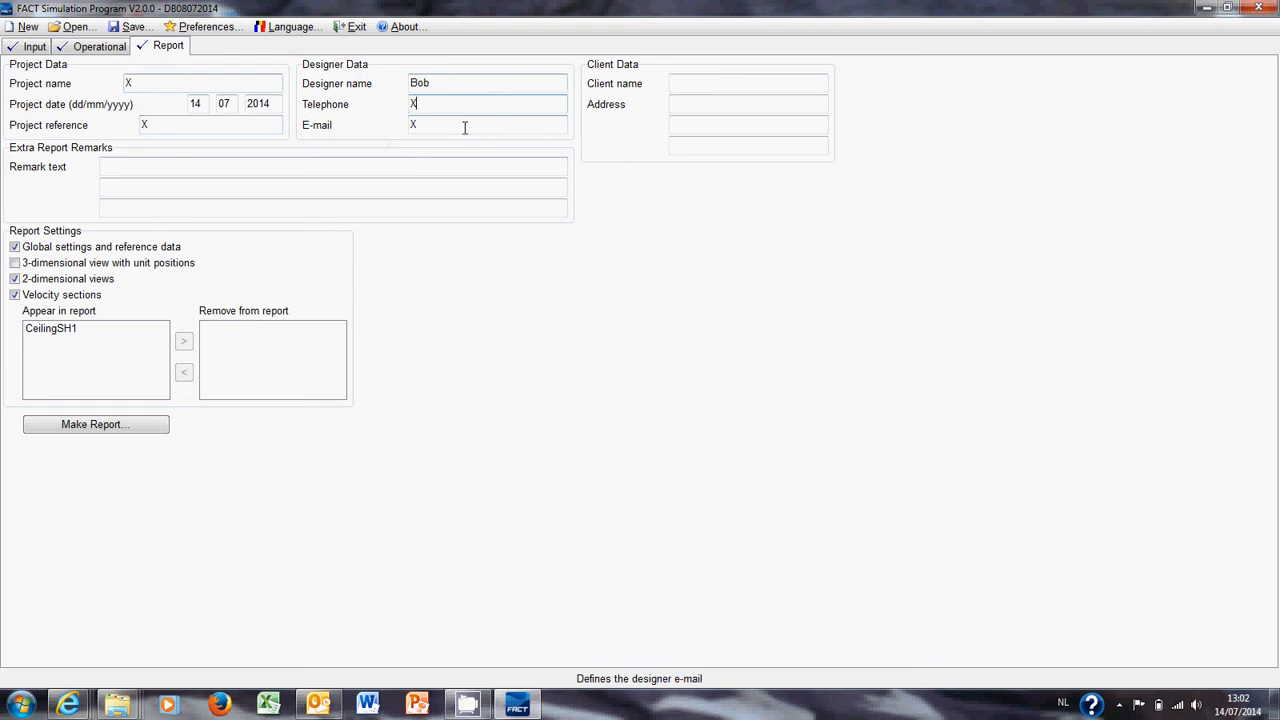
left_click(464, 127)
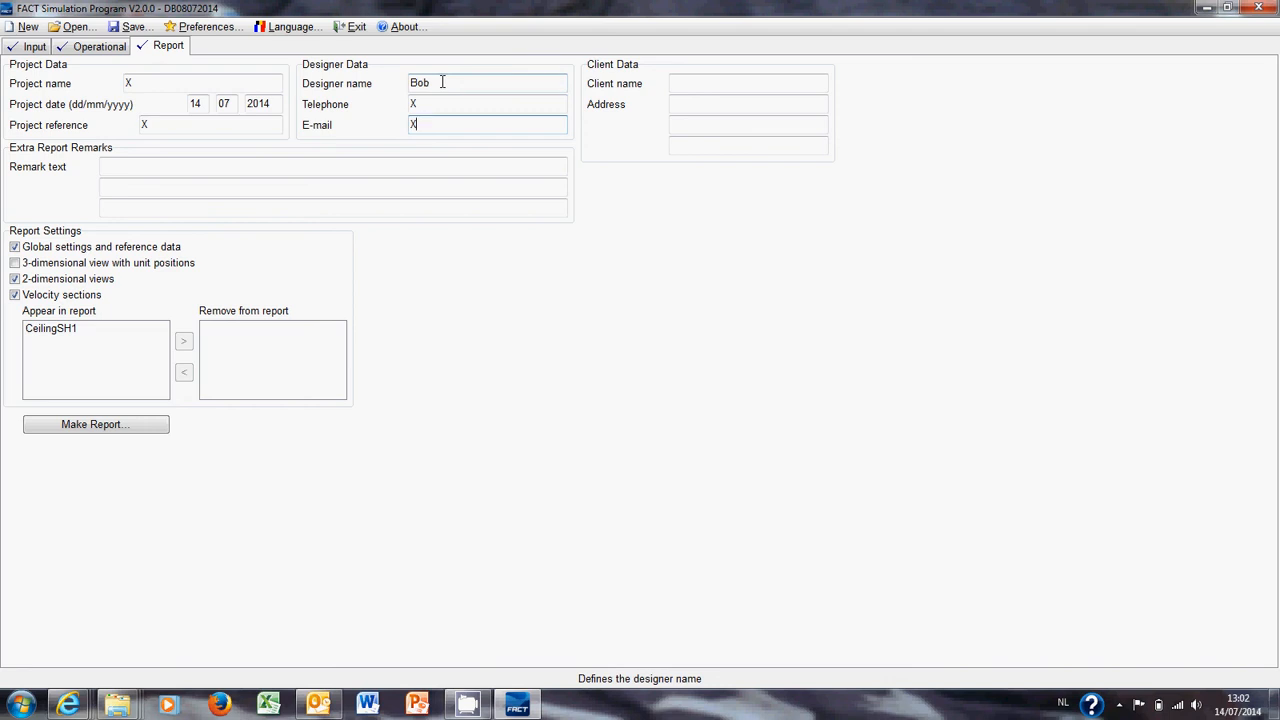
Fill in the report's client name and all three client address lines with the placeholder X
left_click(720, 83)
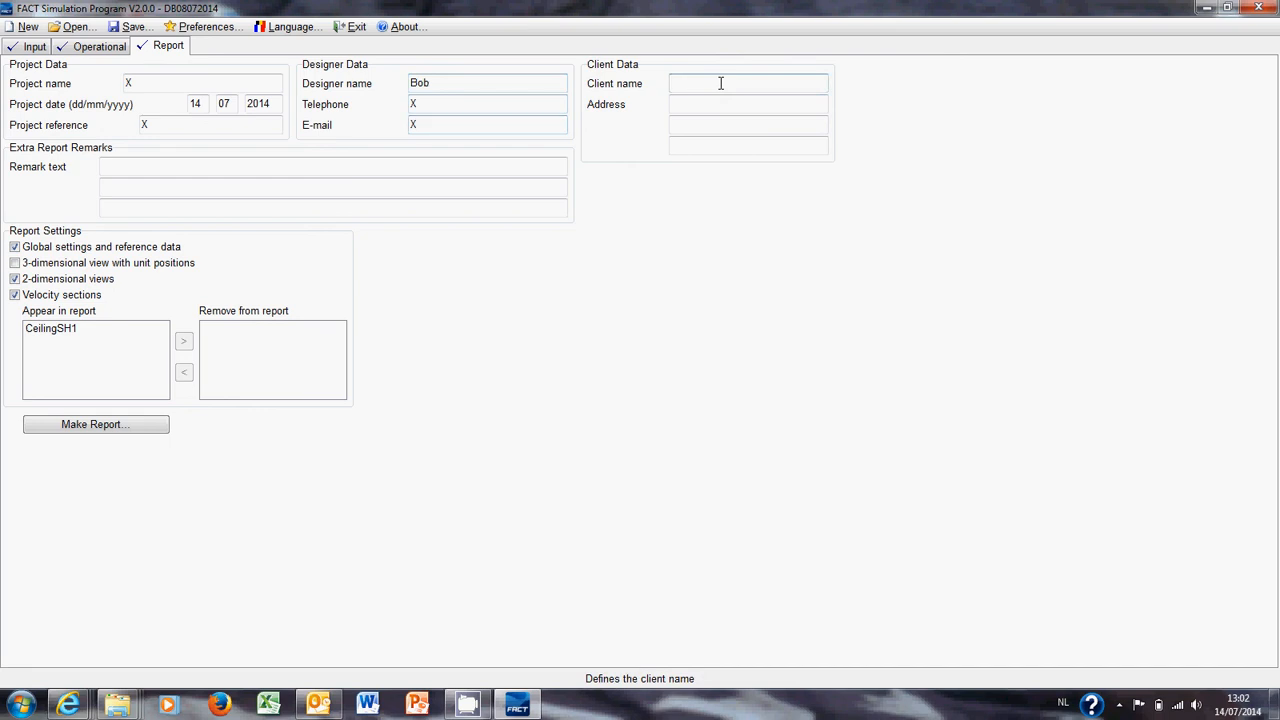
left_click(730, 98)
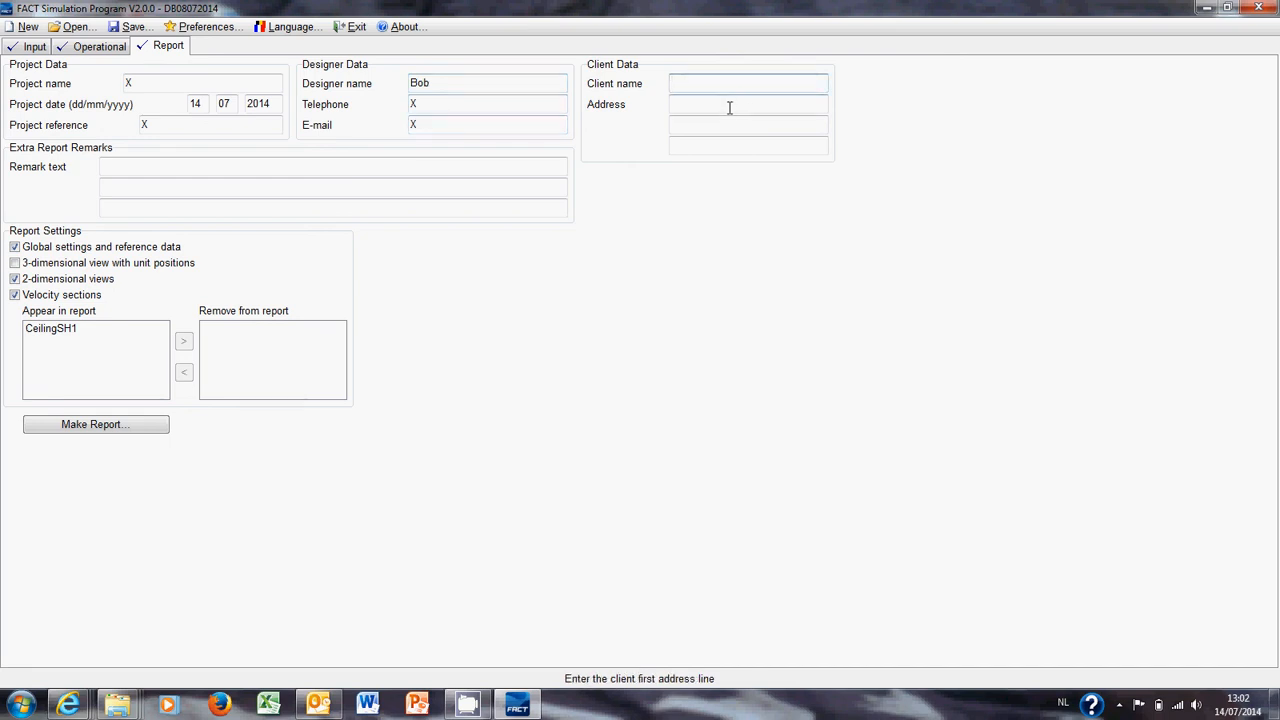
type("X")
left_click(720, 104)
type("X")
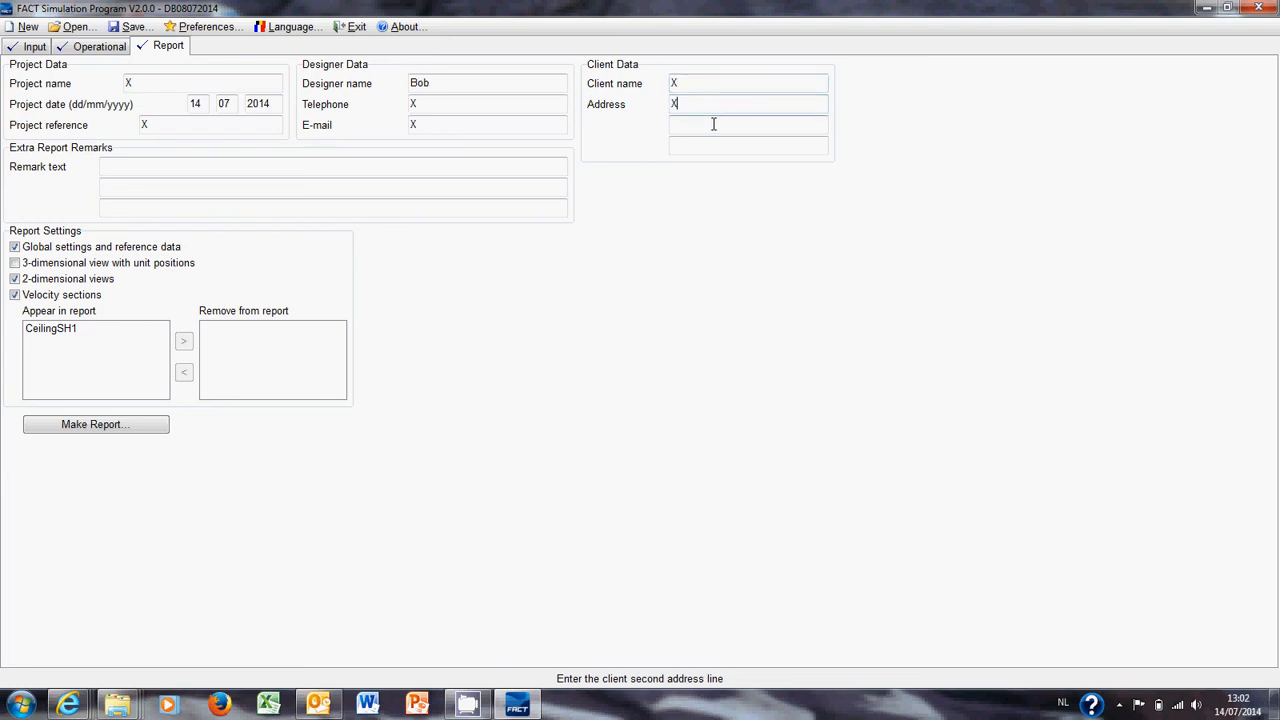
left_click(713, 124)
type("X")
left_click(706, 146)
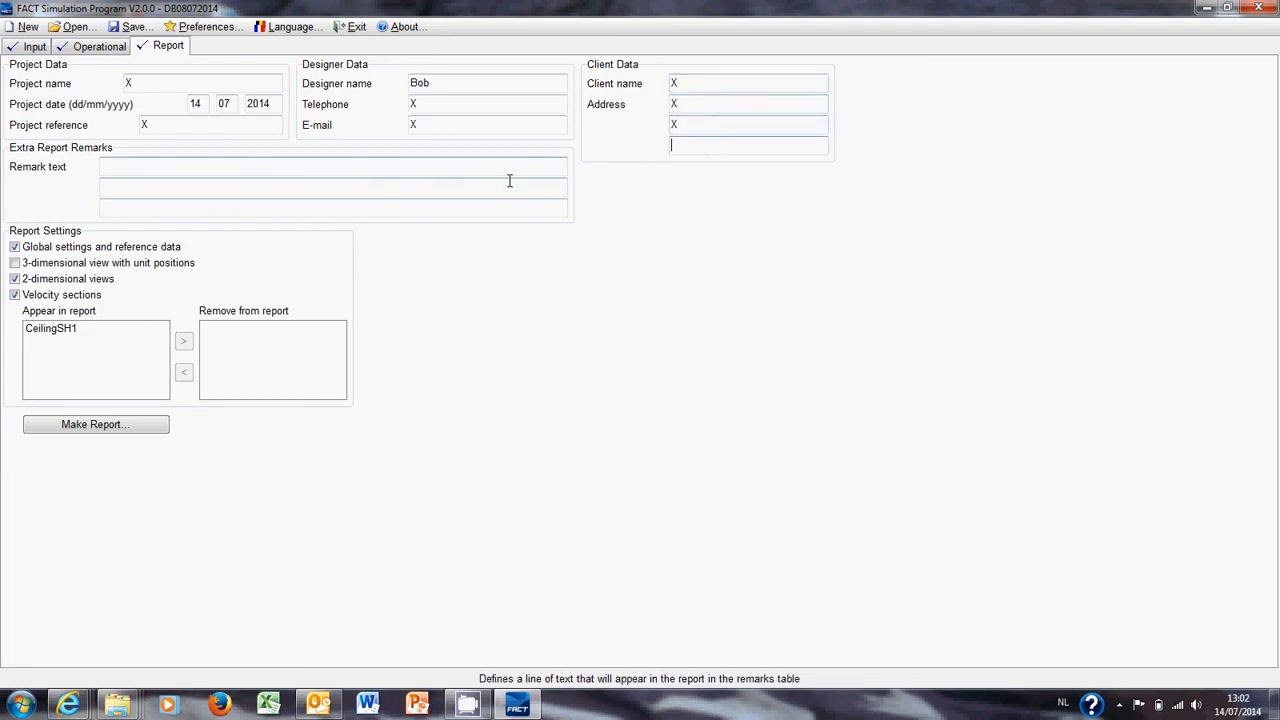
type("X")
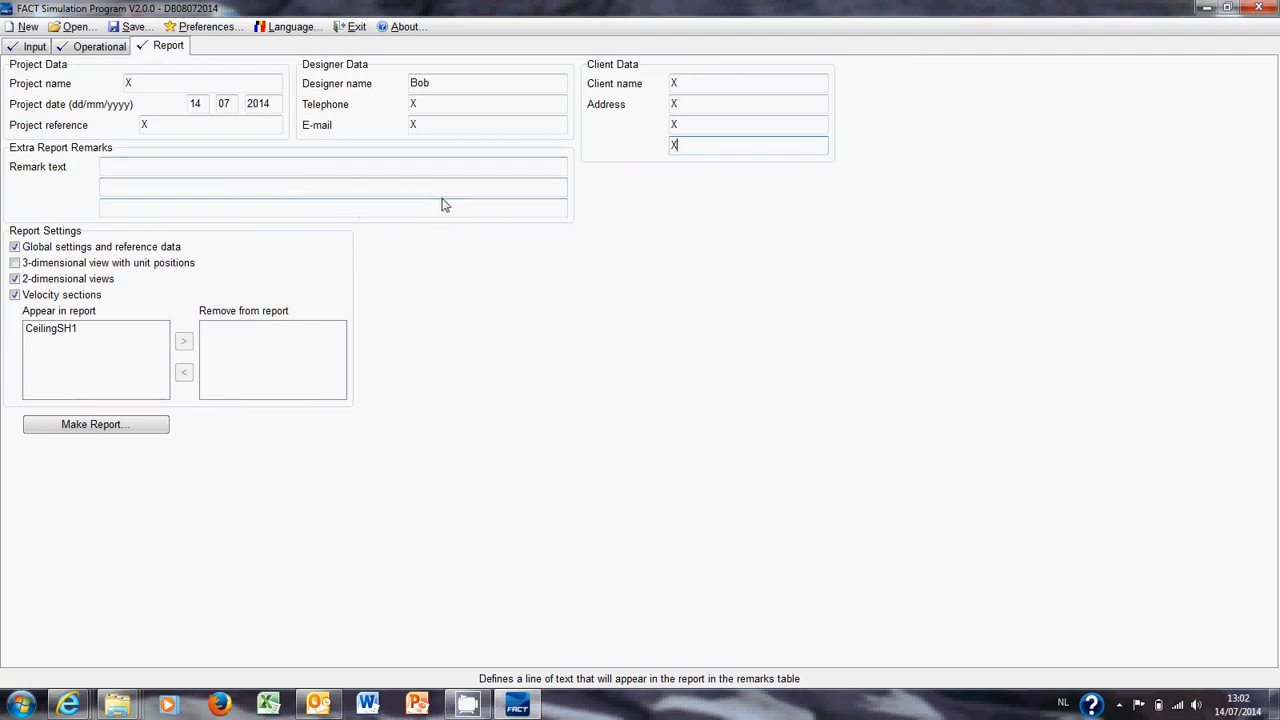
Include the 3-dimensional view with unit positions in the report and check the available report printers without printing
left_click(15, 263)
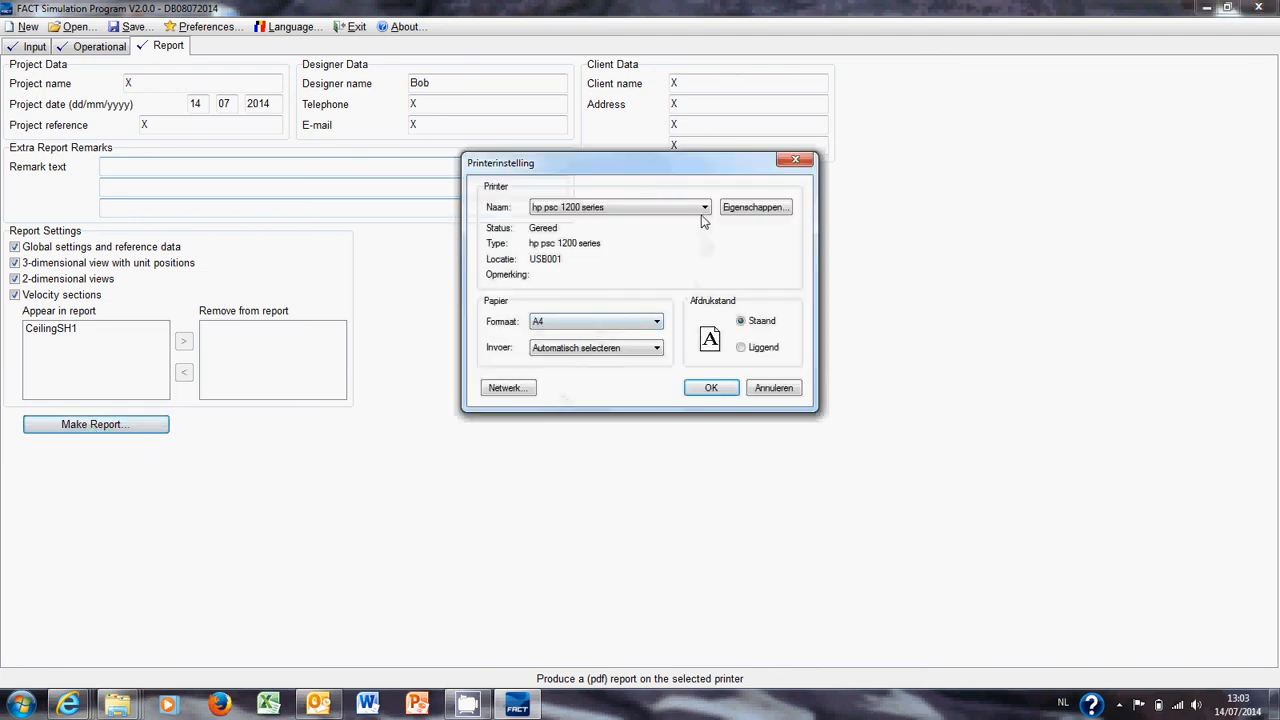
left_click(705, 207)
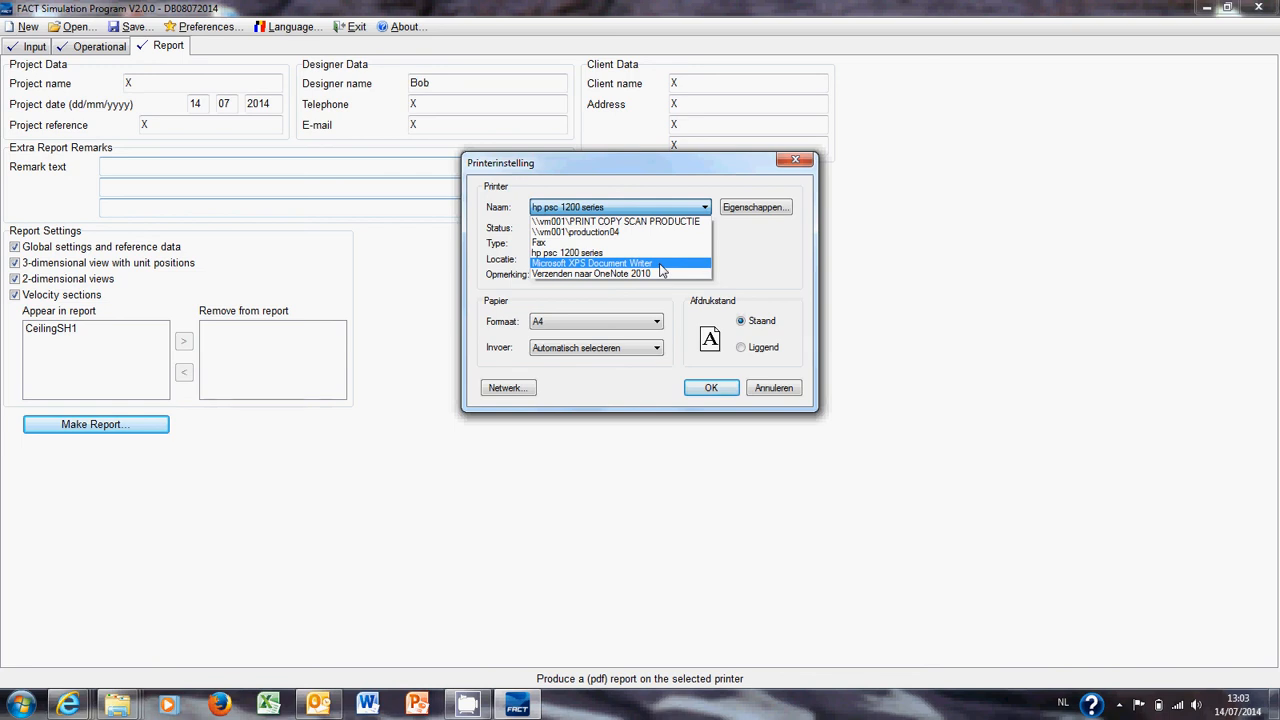
left_click(762, 262)
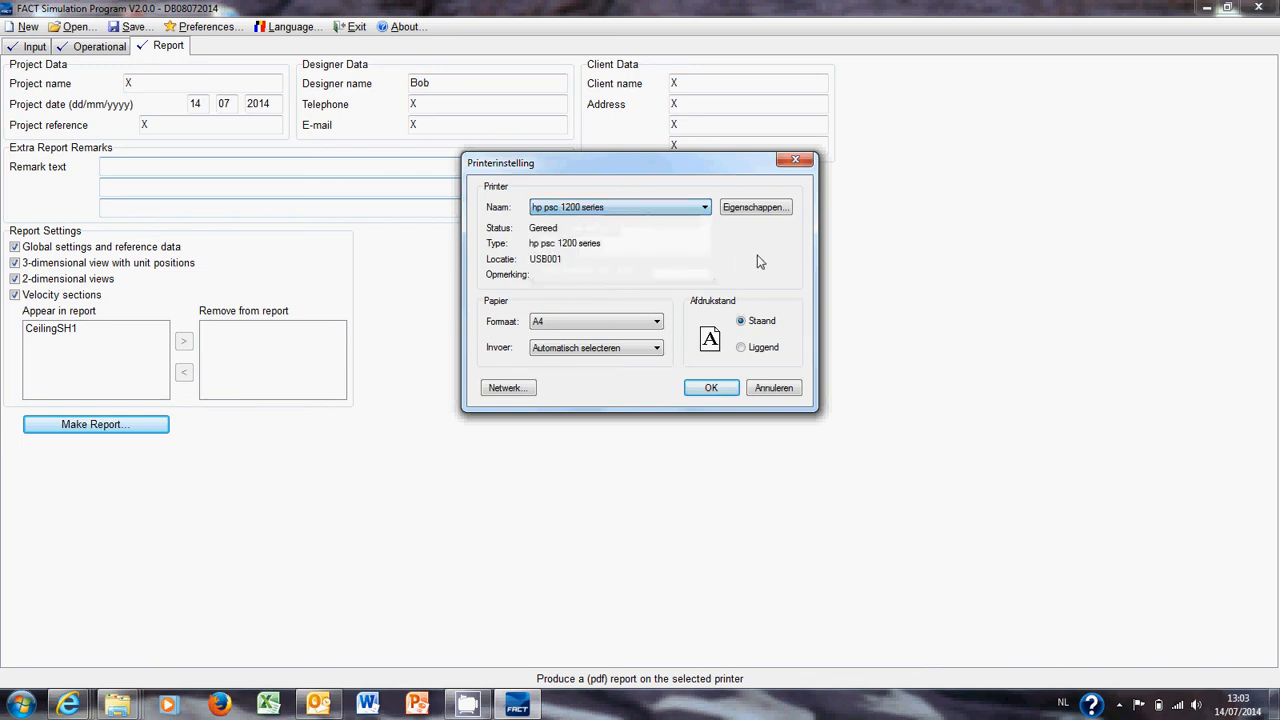
left_click(775, 388)
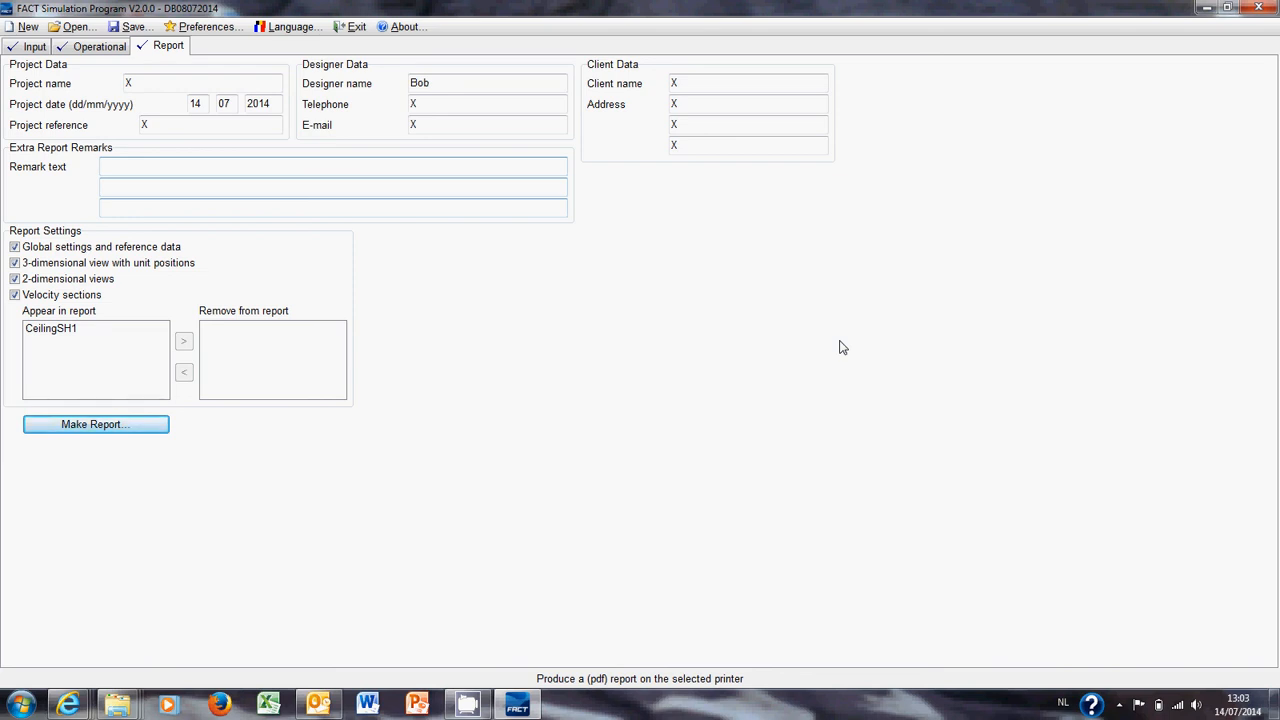
left_click(1119, 704)
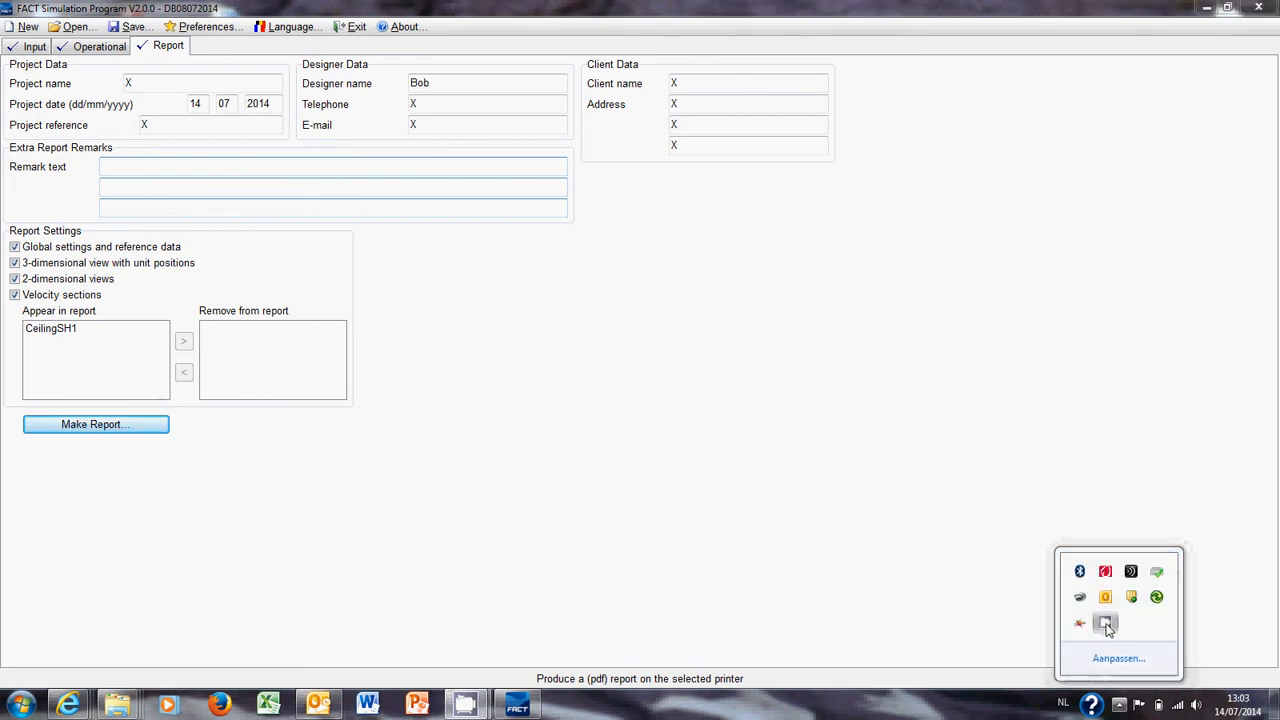